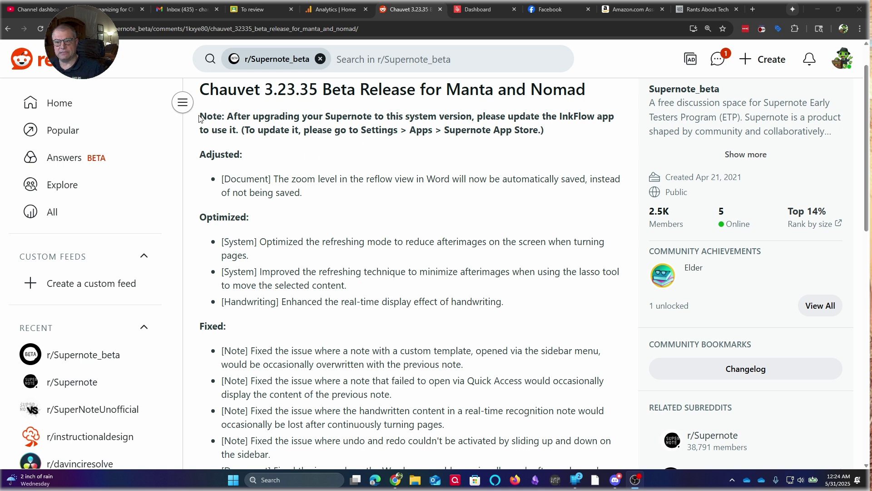
Highlight and clear, one at a time, the InkFlow update note and the reflow zoom, lasso refresh and Handwriting display bullets.
left_click_drag(199, 117, 555, 133)
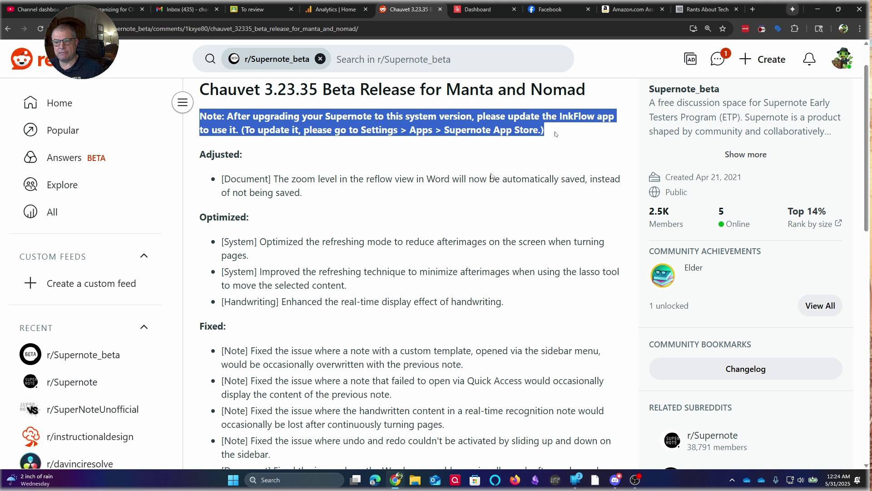
left_click(470, 168)
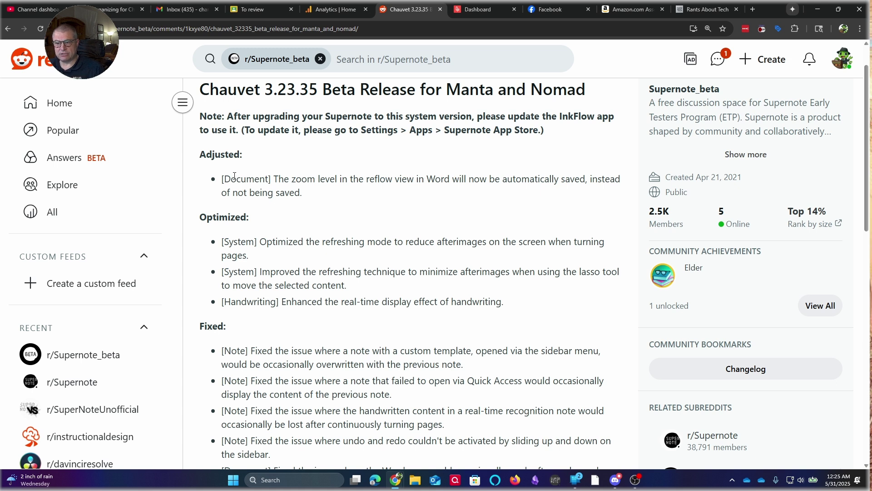
left_click_drag(222, 181, 317, 194)
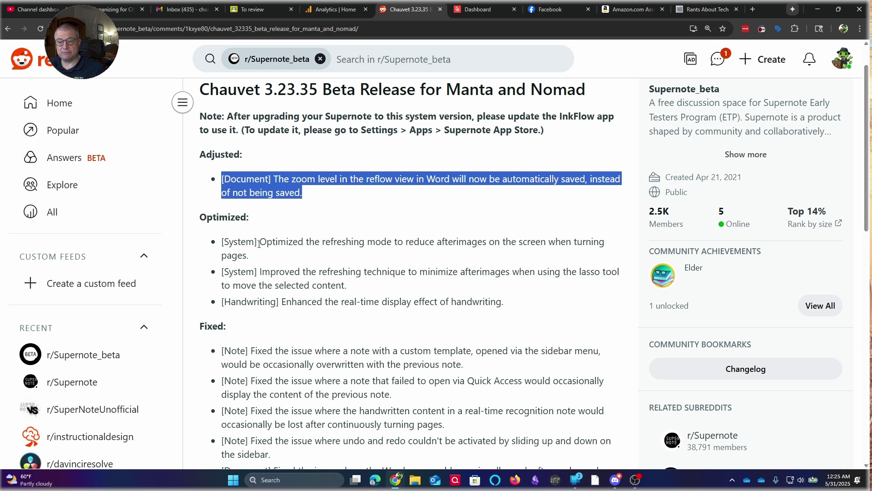
left_click(345, 213)
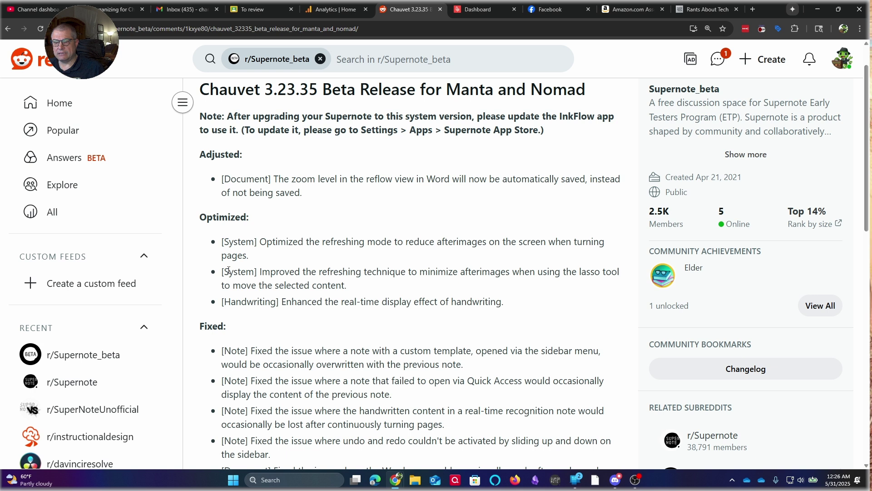
left_click_drag(222, 271, 427, 296)
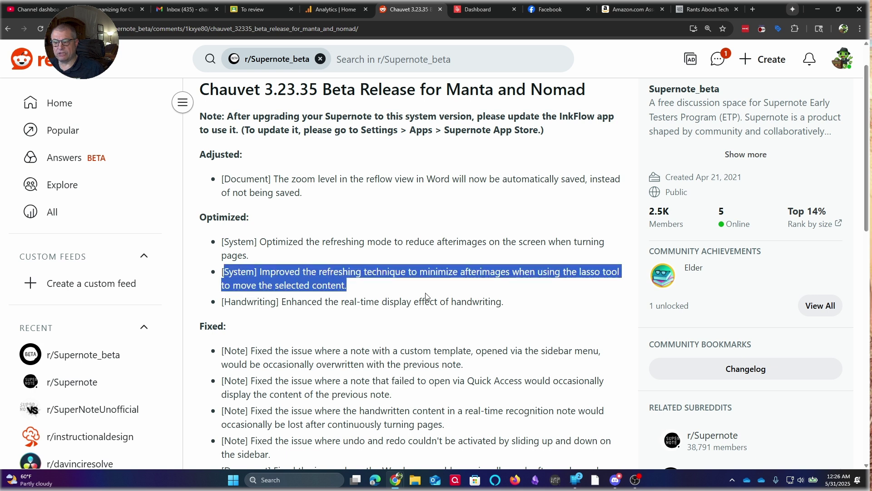
left_click(393, 285)
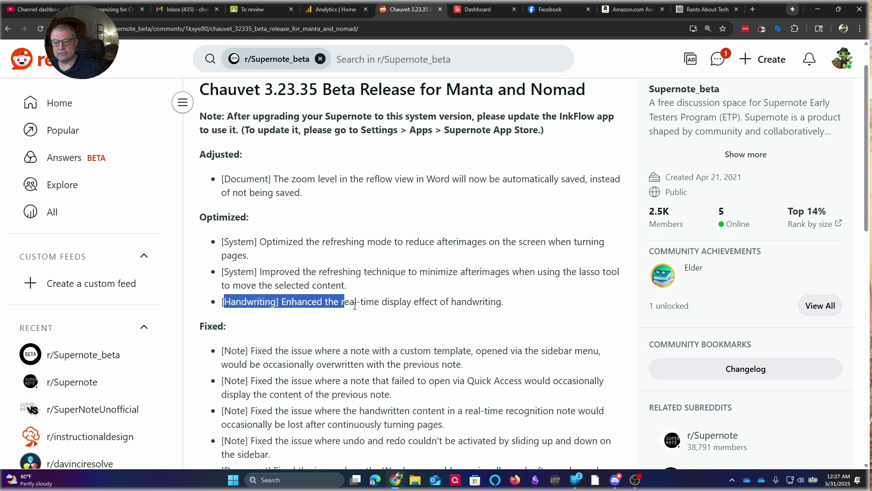
left_click_drag(355, 304, 513, 311)
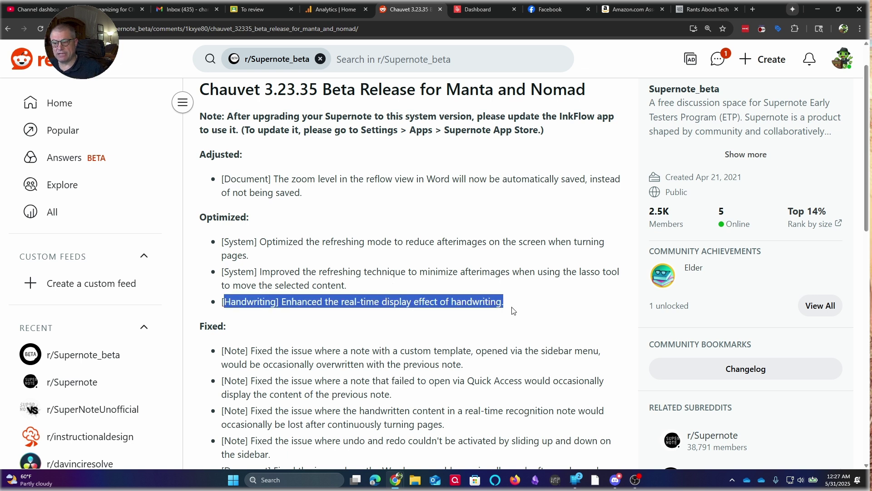
left_click(531, 321)
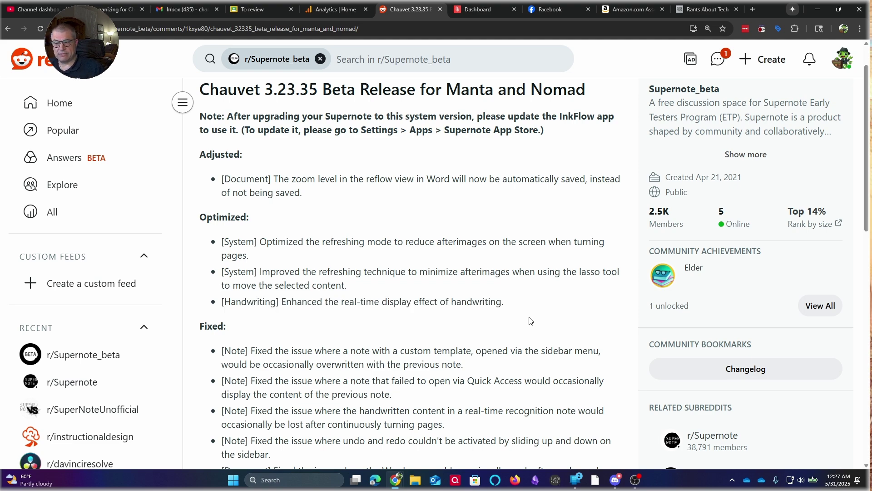
Further down, highlight the lost-handwriting fix and Windows compatibility bullet, then select the macOS update note.
scroll(530, 320, "down", 4)
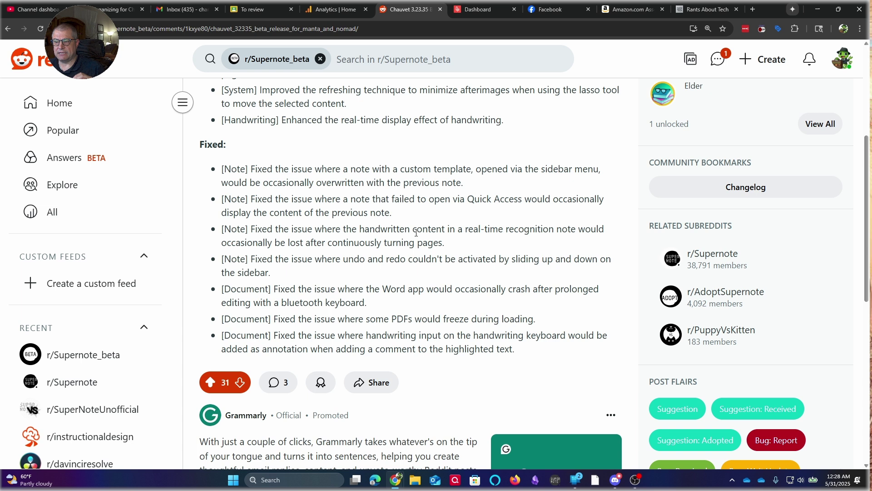
left_click_drag(260, 229, 507, 245)
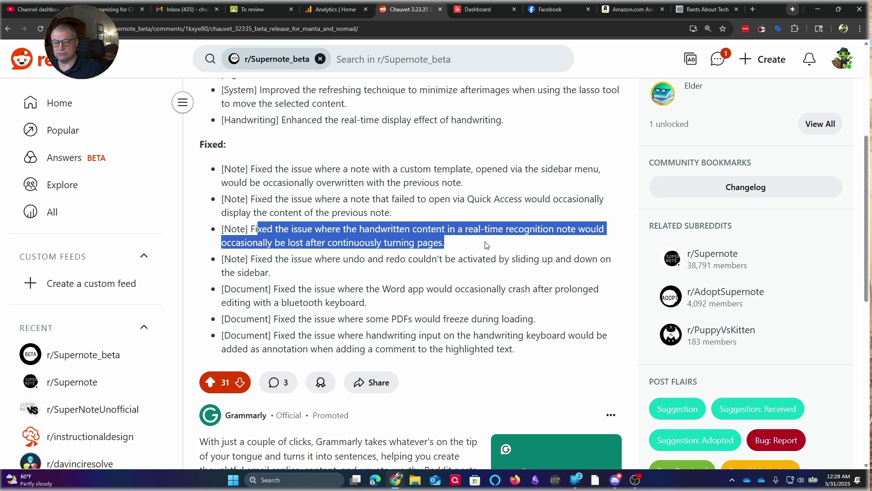
left_click(486, 245)
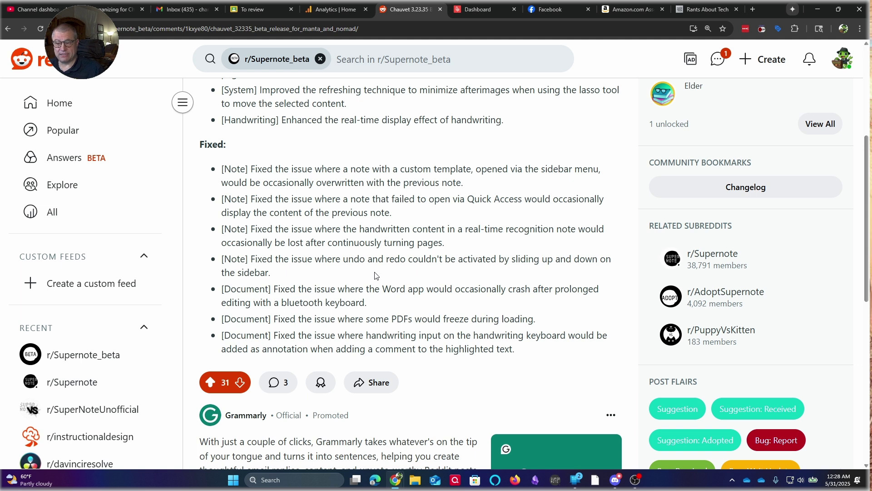
scroll(376, 275, "down", 1)
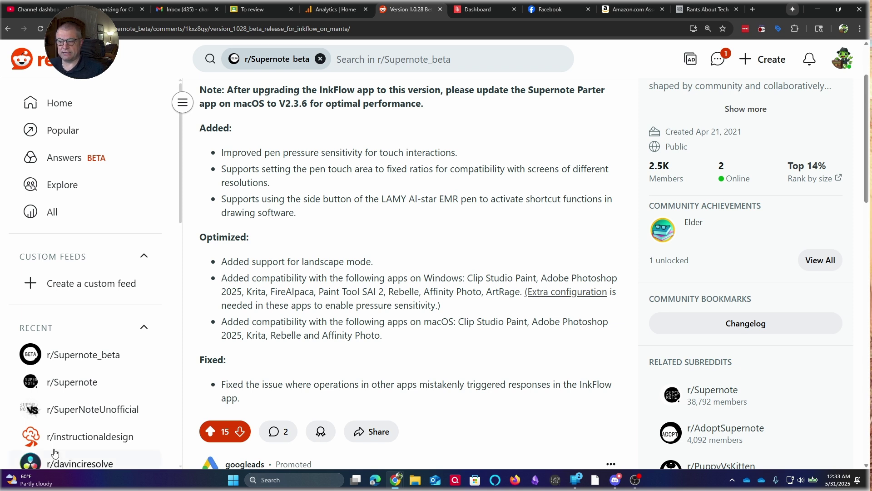
left_click_drag(221, 278, 462, 304)
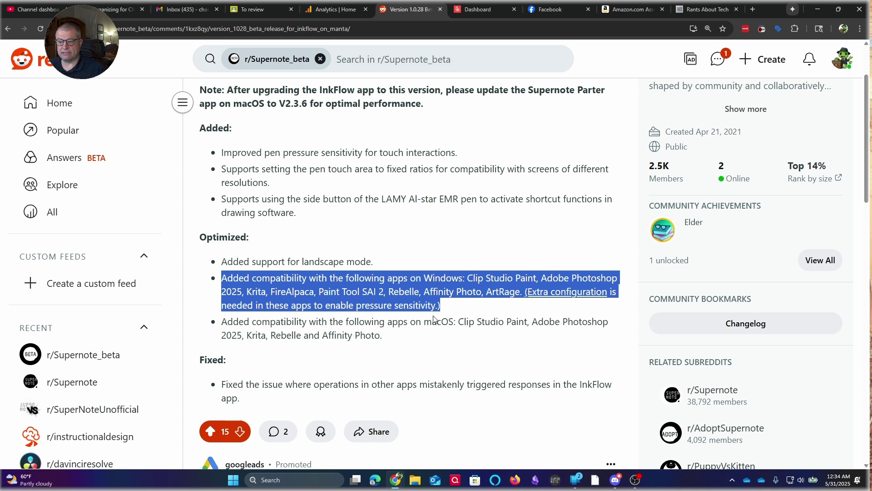
left_click(404, 335)
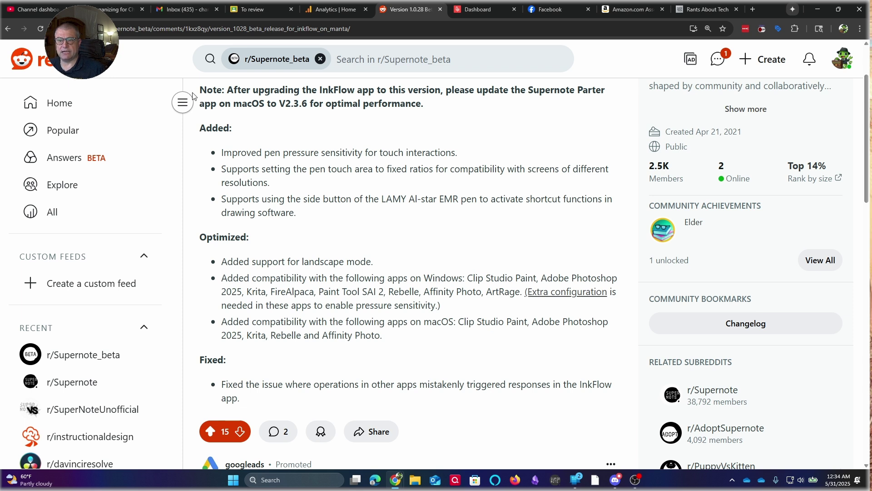
left_click_drag(200, 89, 491, 110)
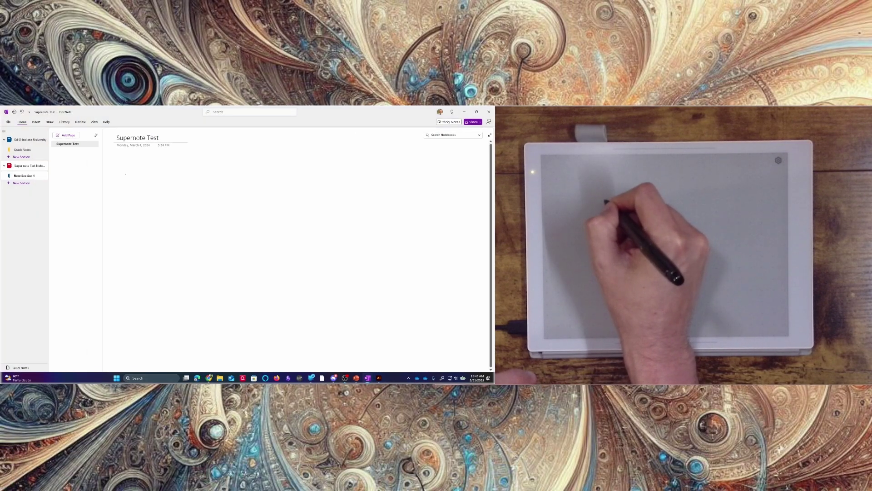
Draw several straight black pen lines, one ending in an arrow, plus a right-hand group of strokes.
left_click_drag(125, 173, 229, 163)
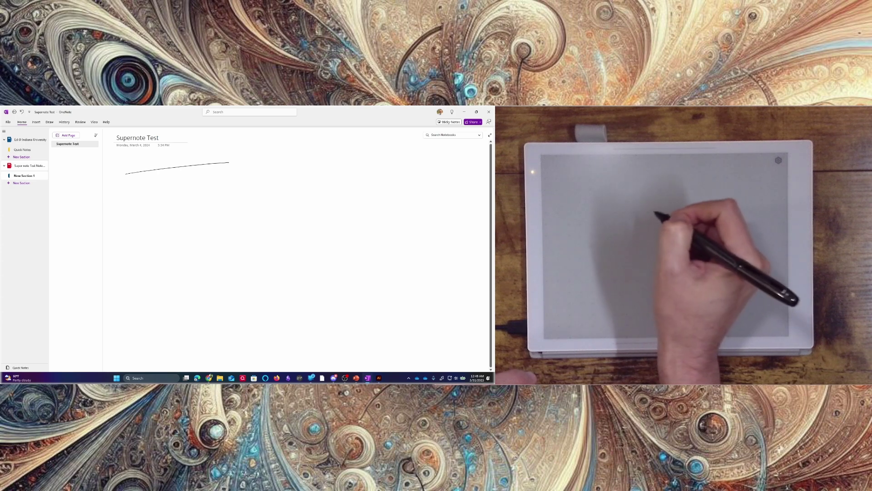
left_click_drag(119, 212, 222, 193)
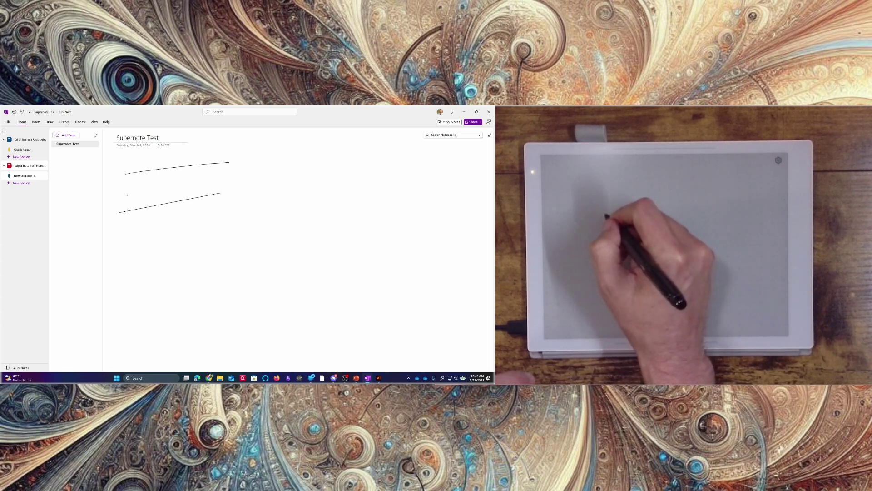
left_click_drag(137, 193, 173, 187)
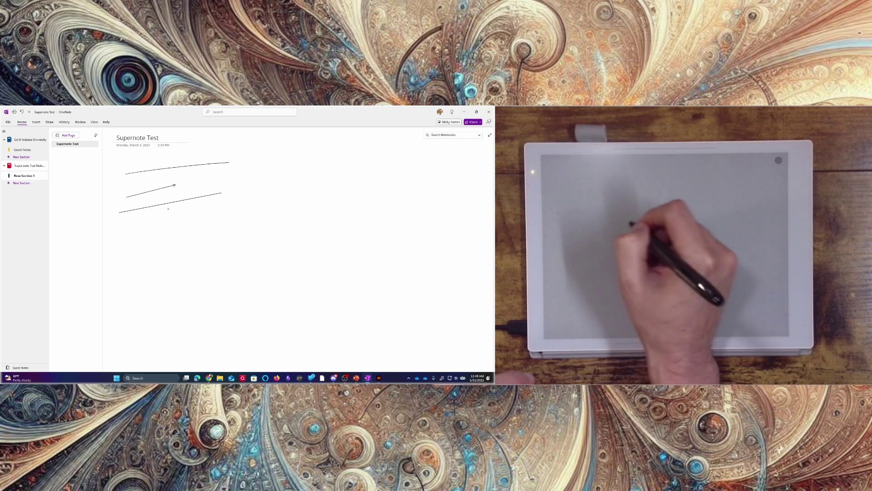
left_click_drag(181, 222, 298, 196)
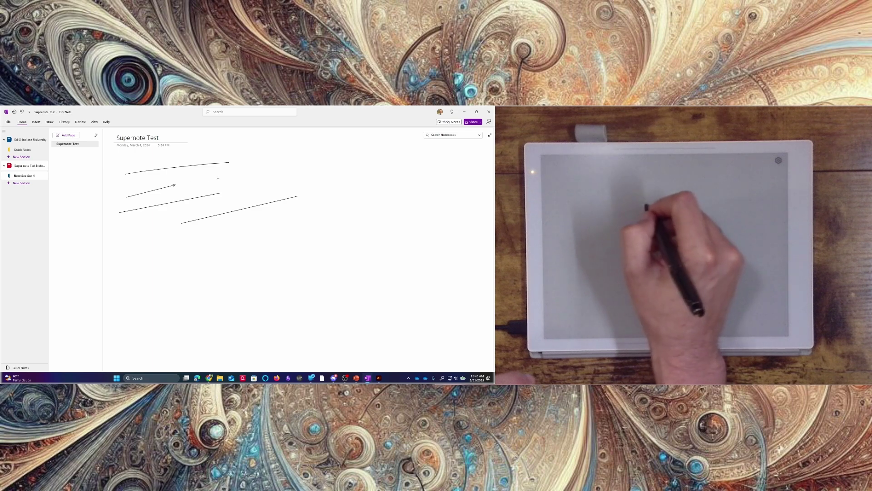
left_click_drag(245, 170, 326, 162)
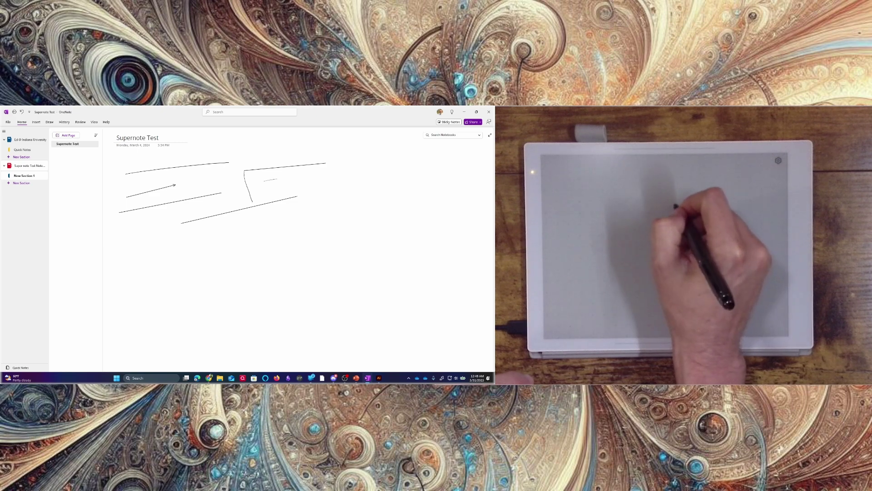
left_click_drag(277, 179, 335, 174)
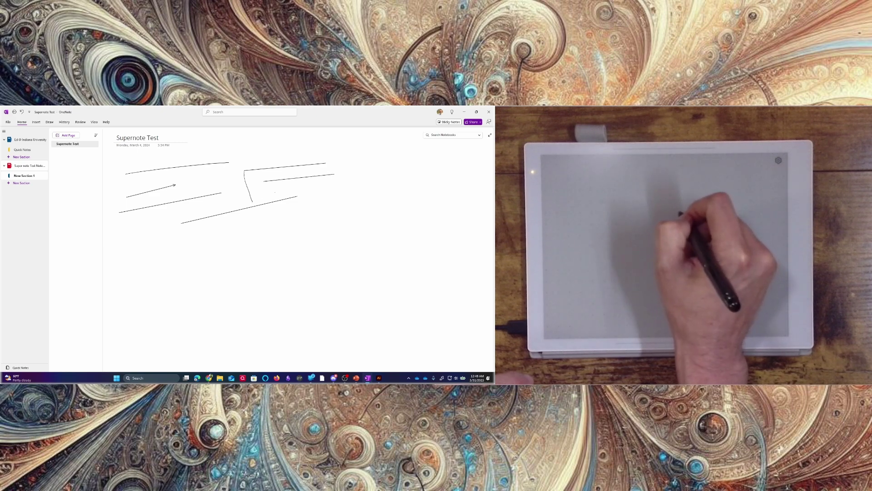
left_click_drag(275, 192, 321, 185)
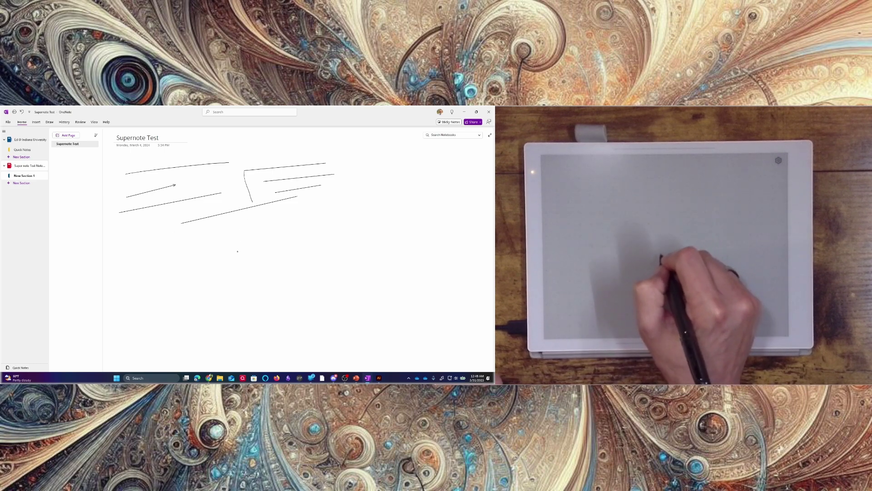
Handwrite 'This is really cool' and 'This really is cool!', then add a long diagonal stroke beneath.
mouse_move(271, 247)
left_mouse_down()
mouse_move(266, 255)
mouse_move(435, 211)
left_mouse_up()
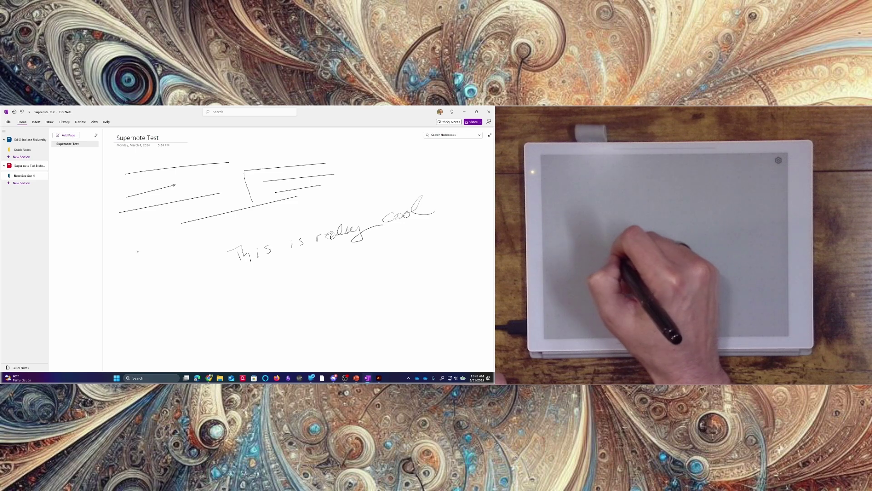
mouse_move(132, 251)
left_mouse_down()
mouse_move(217, 212)
mouse_move(245, 227)
mouse_move(317, 179)
mouse_move(319, 190)
left_mouse_up()
left_click(333, 182)
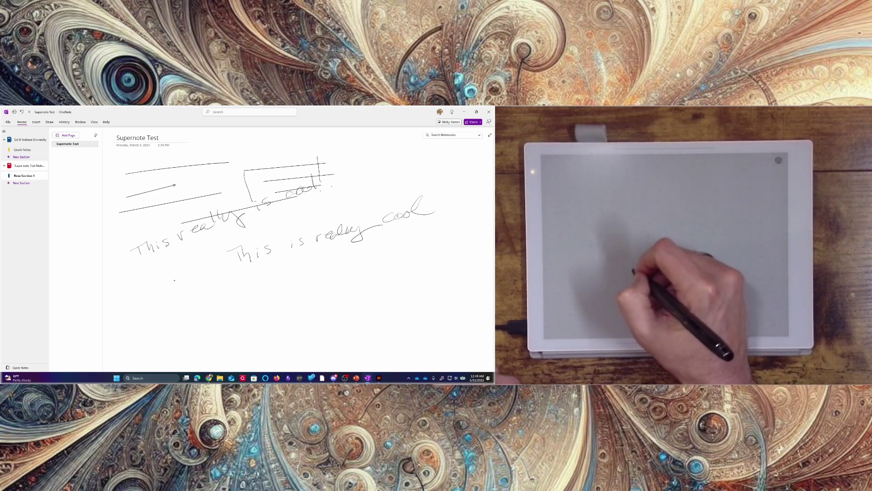
left_click_drag(161, 290, 240, 239)
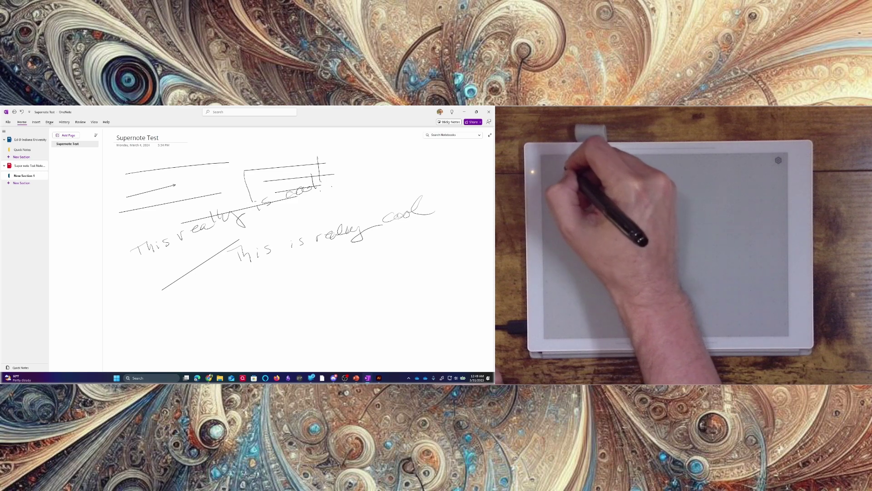
Switch to the red pen on the Draw tab and draw the first red curved strokes across the writing.
left_click(49, 122)
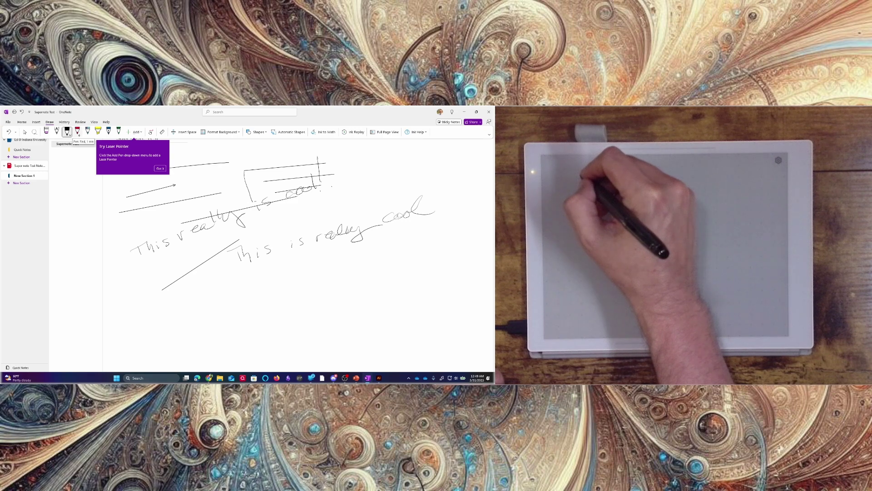
left_click(77, 132)
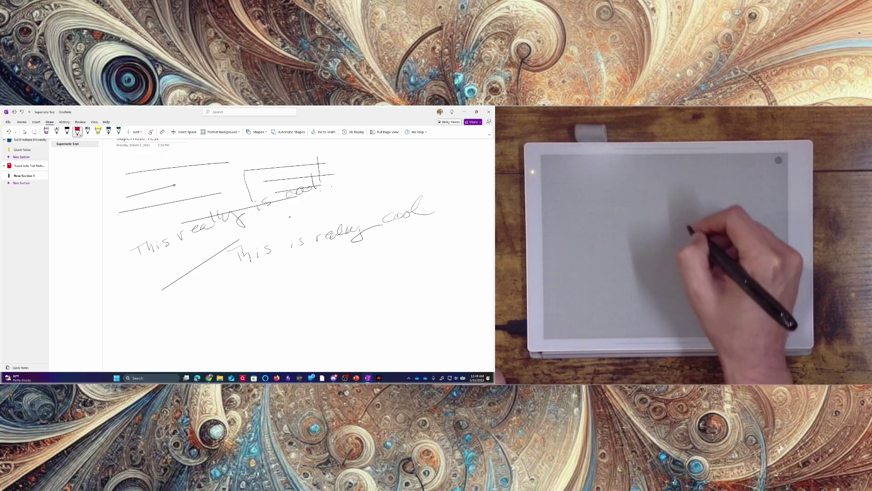
mouse_move(280, 234)
left_mouse_down()
mouse_move(354, 196)
mouse_move(387, 190)
left_mouse_up()
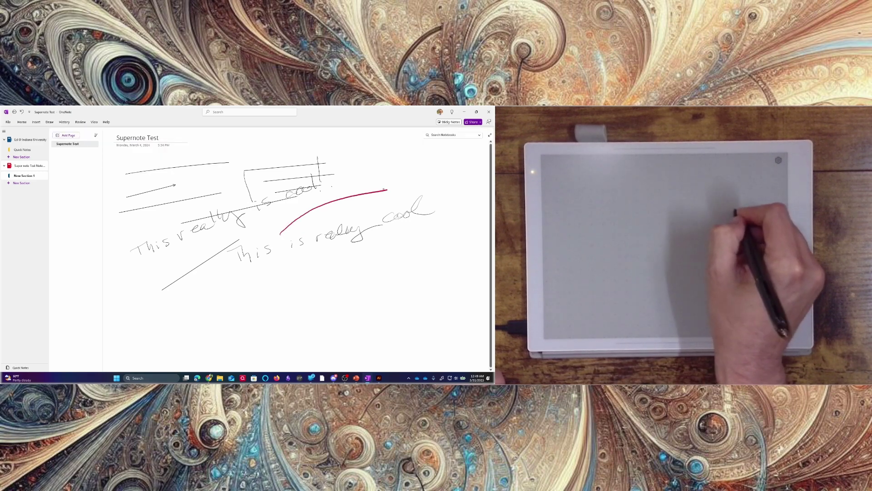
left_click_drag(270, 264, 389, 196)
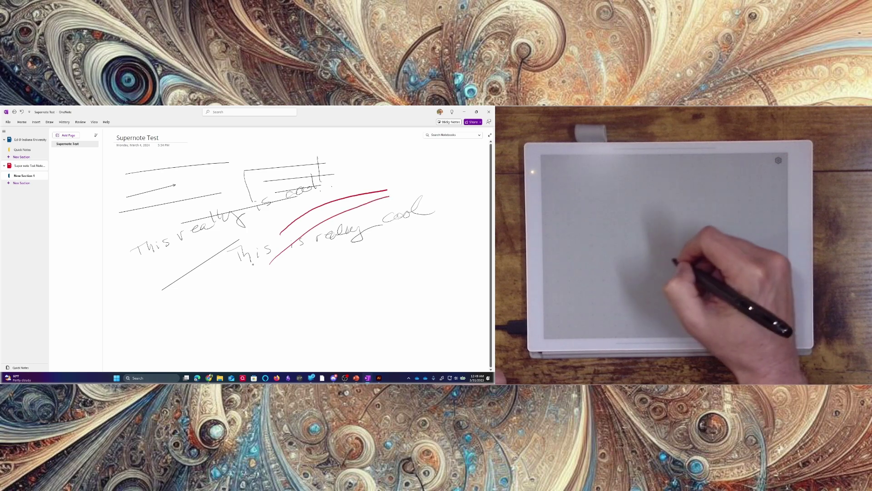
left_click_drag(248, 265, 379, 184)
Slash more long red diagonals over the word This and add a red V-shaped mark below.
left_click_drag(194, 279, 234, 245)
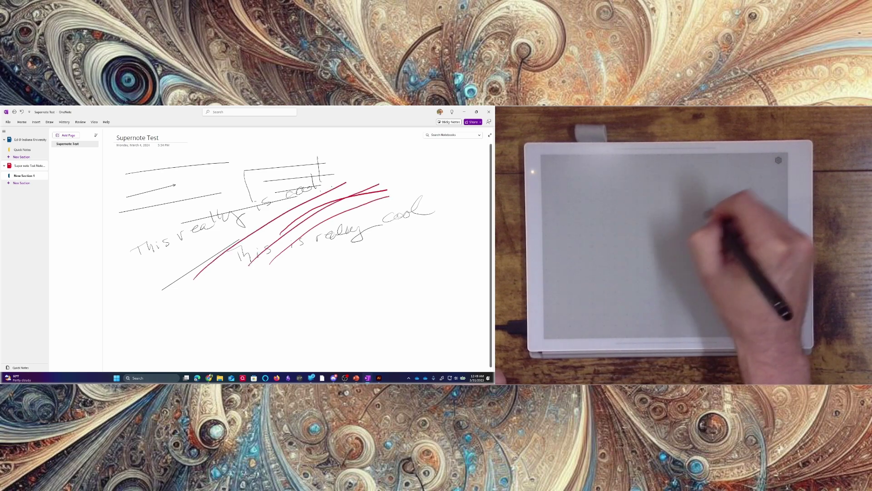
left_click_drag(167, 272, 346, 183)
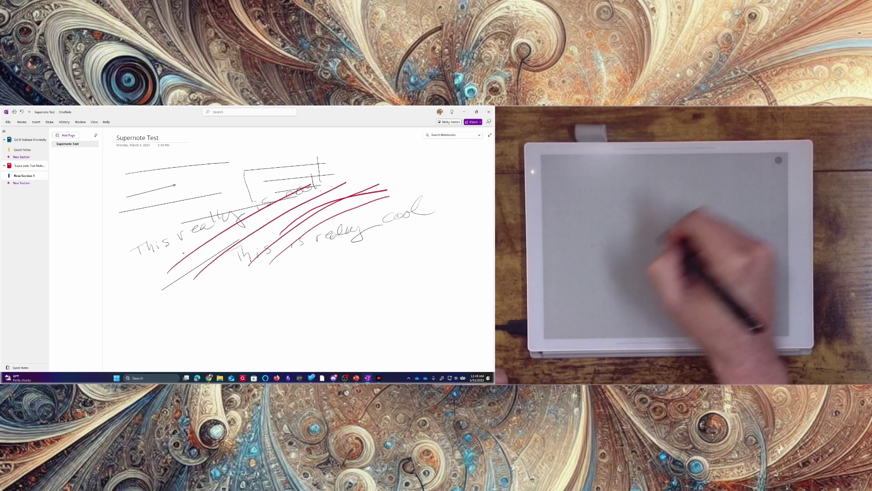
left_click_drag(158, 269, 287, 173)
left_click_drag(150, 255, 240, 170)
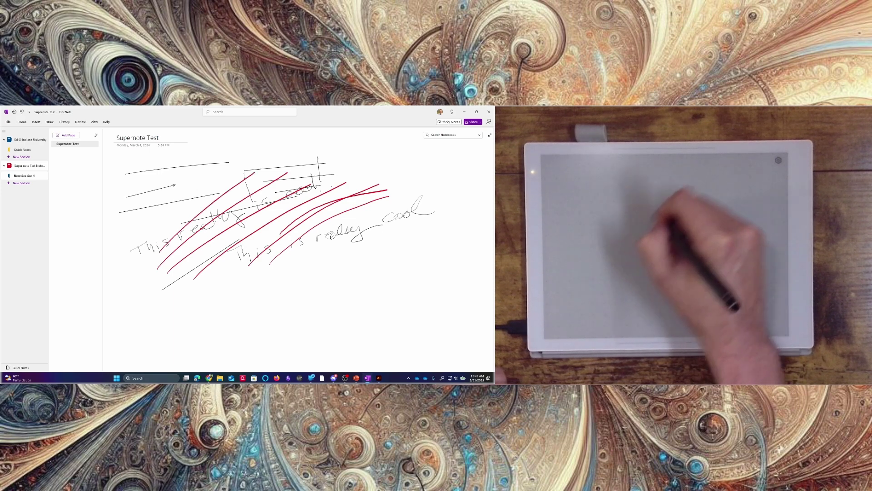
left_click_drag(165, 248, 257, 170)
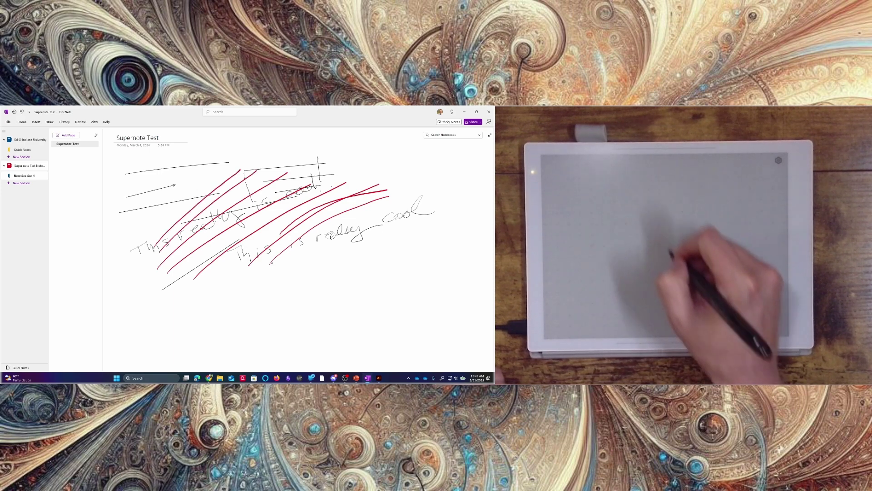
mouse_move(255, 275)
left_mouse_down()
mouse_move(254, 297)
mouse_move(309, 263)
mouse_move(329, 272)
mouse_move(350, 263)
left_mouse_up()
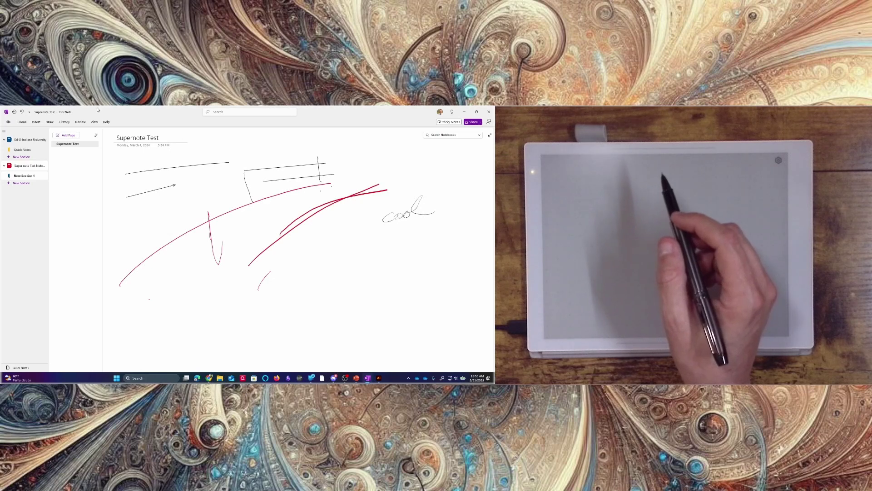
Restore and close the OneNote window, then select the Pencil tool in Illustrator.
double_click(87, 115)
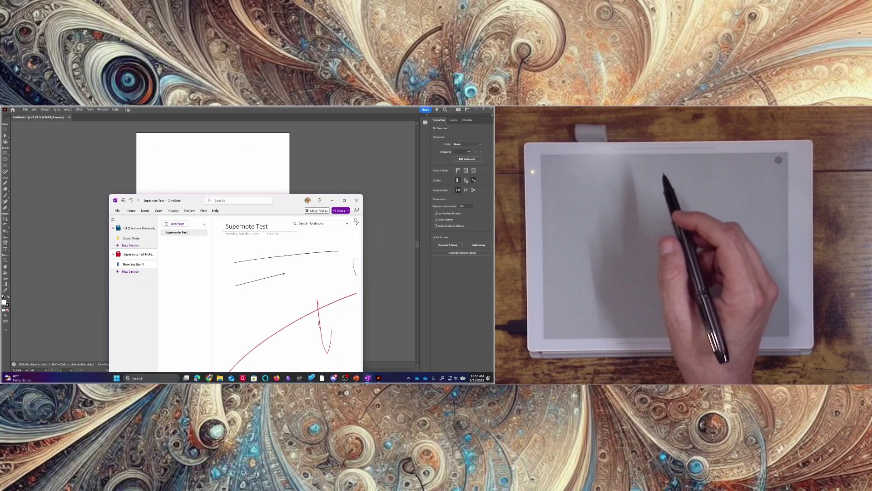
left_click(356, 200)
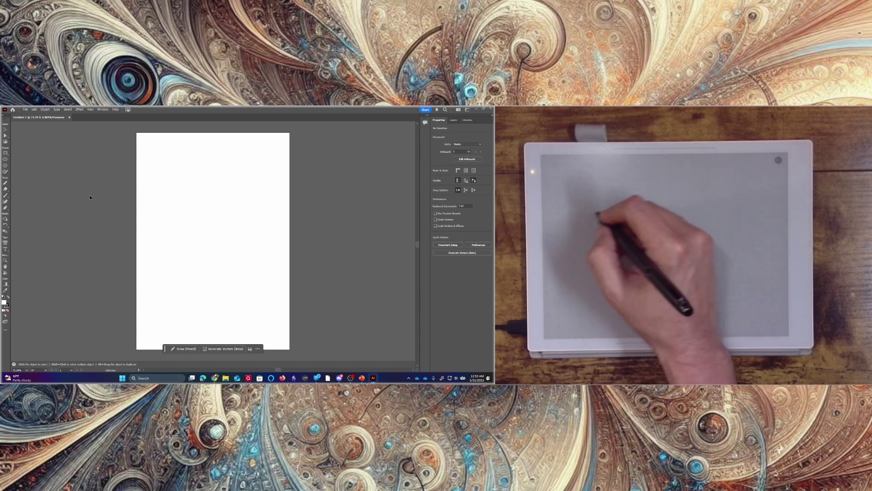
left_click(5, 183)
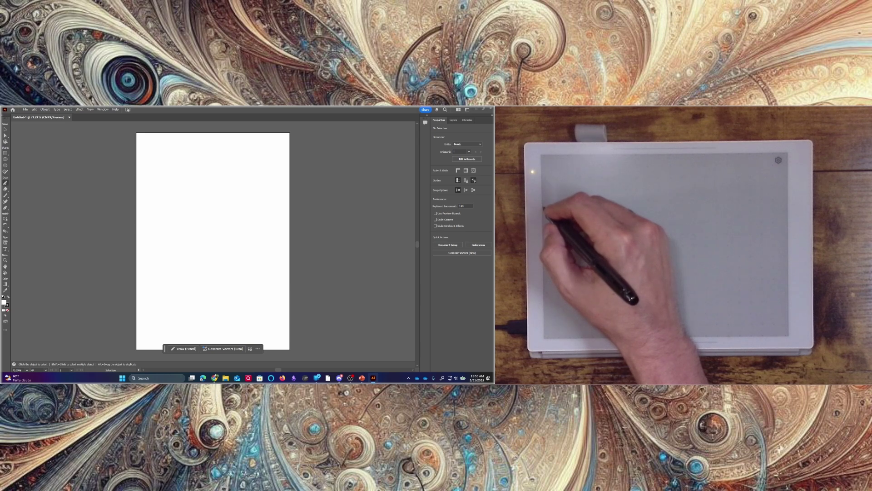
left_click(5, 182)
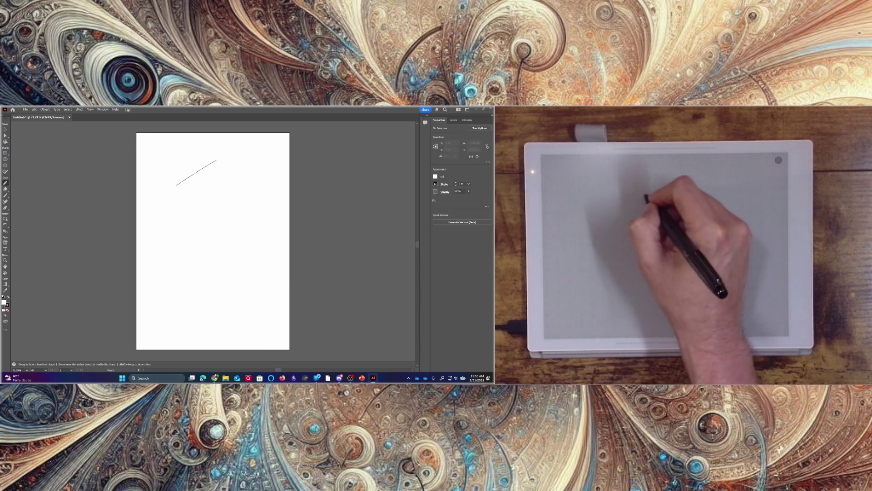
Draw four short diagonal pencil lines on the artboard below the first stroke.
left_click_drag(217, 160, 220, 158)
left_click_drag(186, 200, 218, 176)
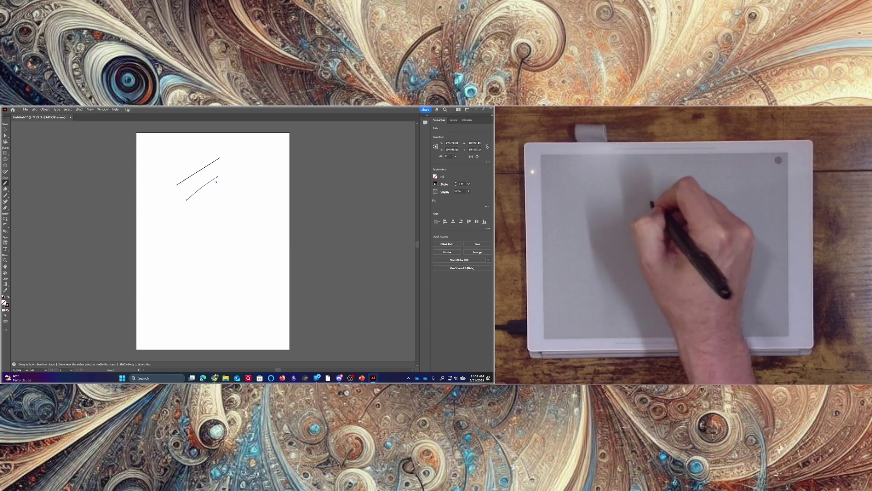
left_click_drag(195, 211, 226, 185)
left_click_drag(198, 229, 204, 223)
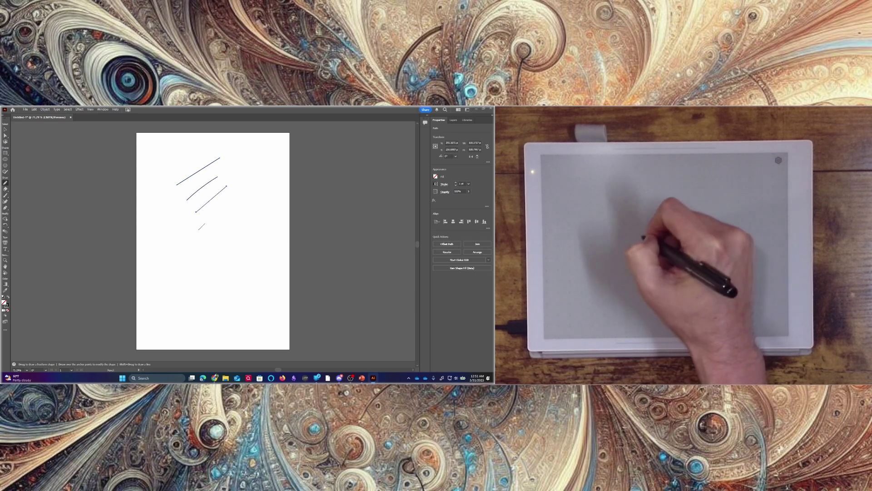
left_click_drag(236, 198, 237, 198)
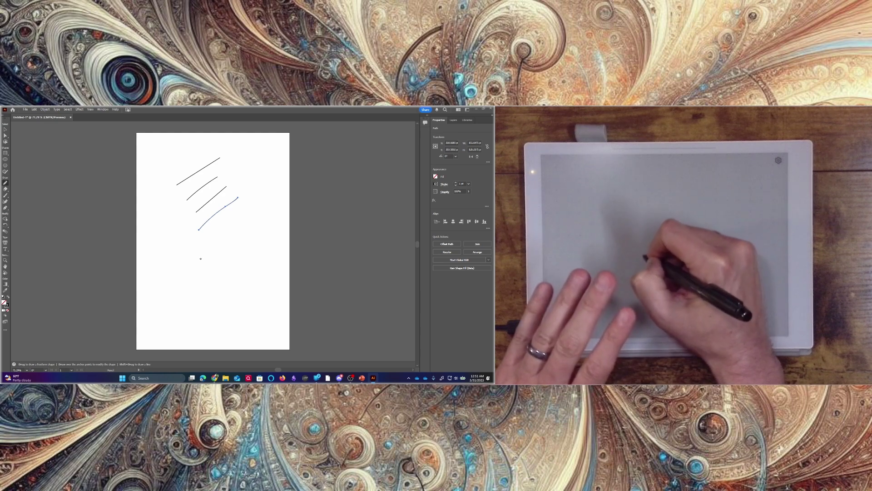
Add long curved lines, a small loop, more diagonal strokes and a wavy arch-shaped curve.
left_click_drag(200, 260, 285, 201)
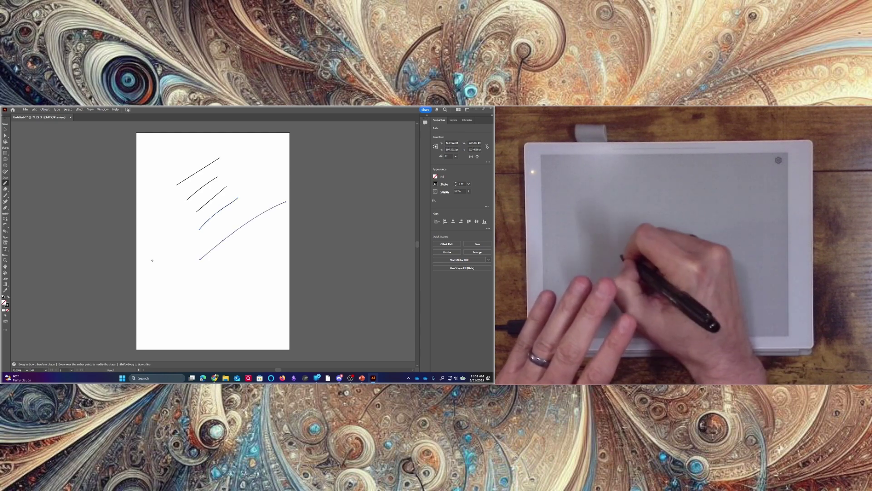
left_click_drag(147, 264, 205, 219)
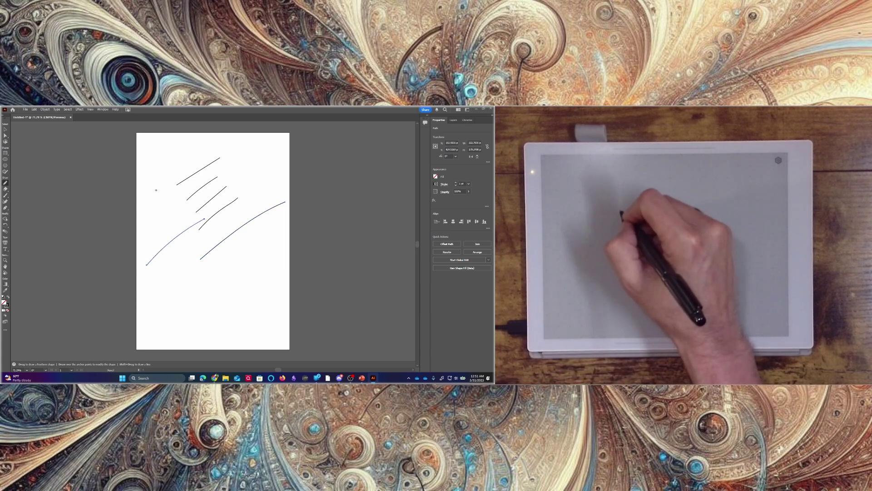
left_click_drag(160, 188, 166, 190)
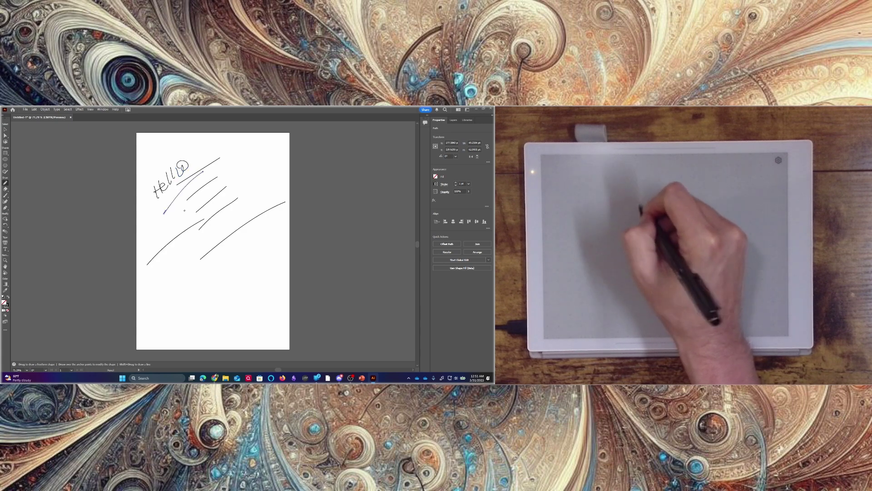
left_click_drag(203, 171, 164, 213)
left_click_drag(174, 278, 212, 220)
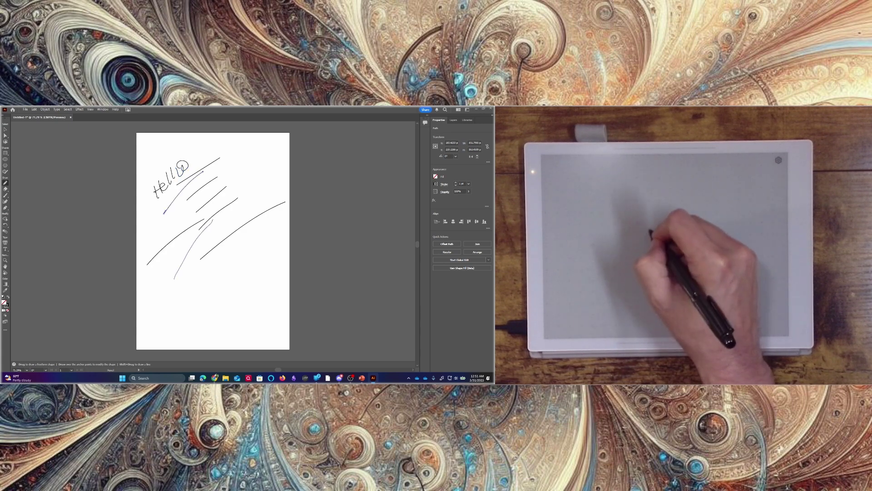
mouse_move(188, 316)
left_mouse_down()
mouse_move(189, 293)
mouse_move(217, 309)
left_mouse_up()
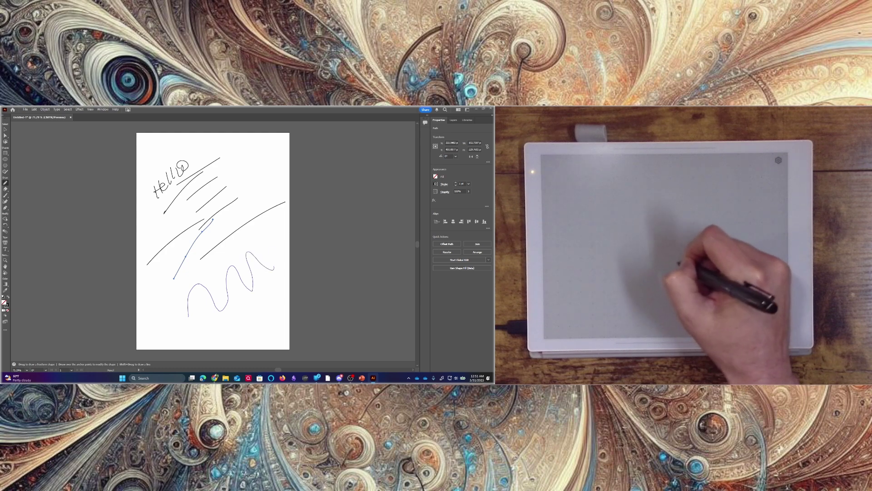
left_click_drag(274, 269, 257, 230)
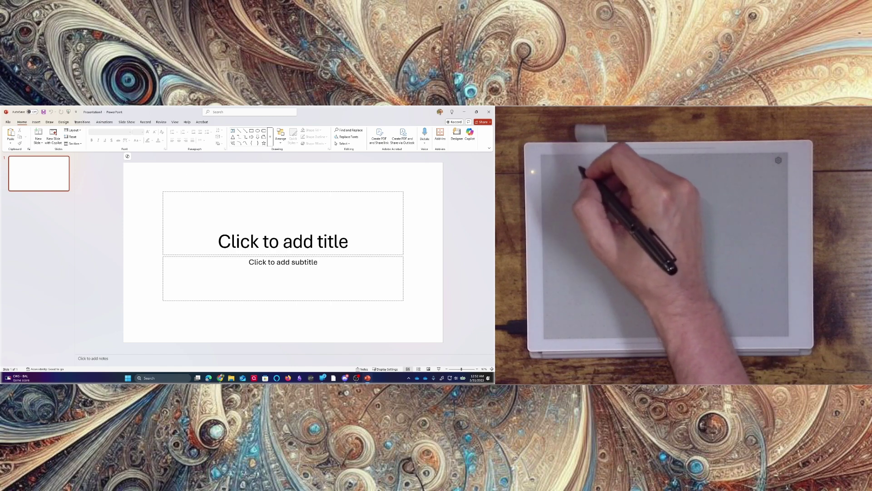
Pick the red pen on the Draw tab and ink long red strokes across the title area.
left_click(50, 122)
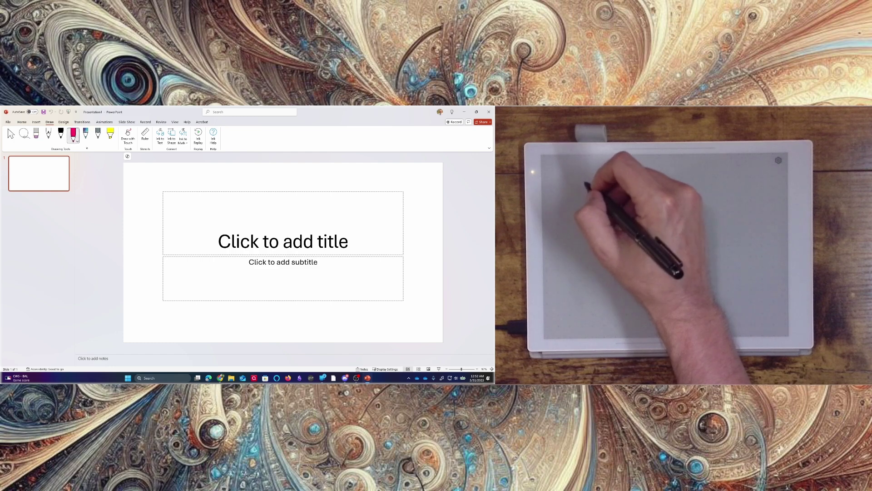
left_click(73, 134)
left_click_drag(223, 220, 256, 202)
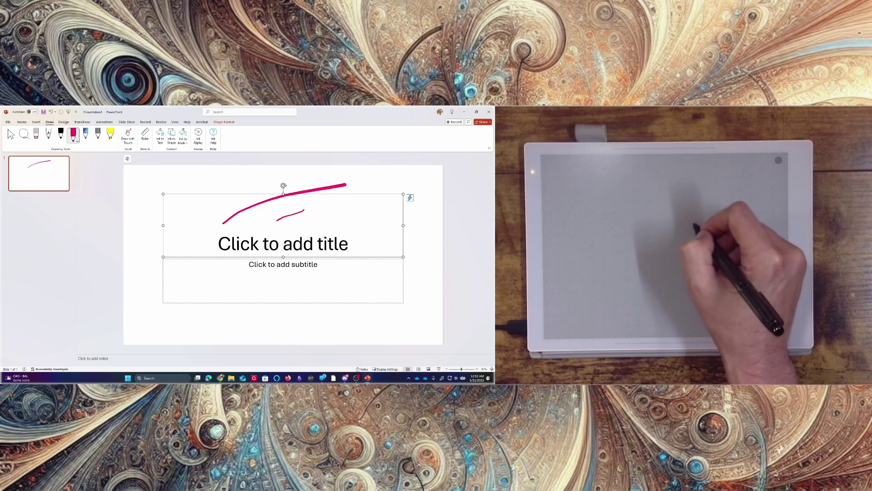
left_click_drag(363, 193, 428, 173)
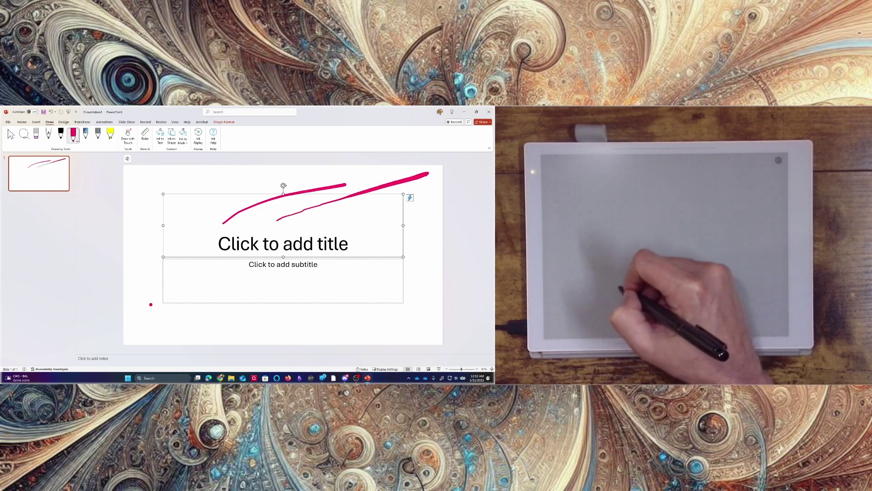
left_click_drag(154, 302, 199, 278)
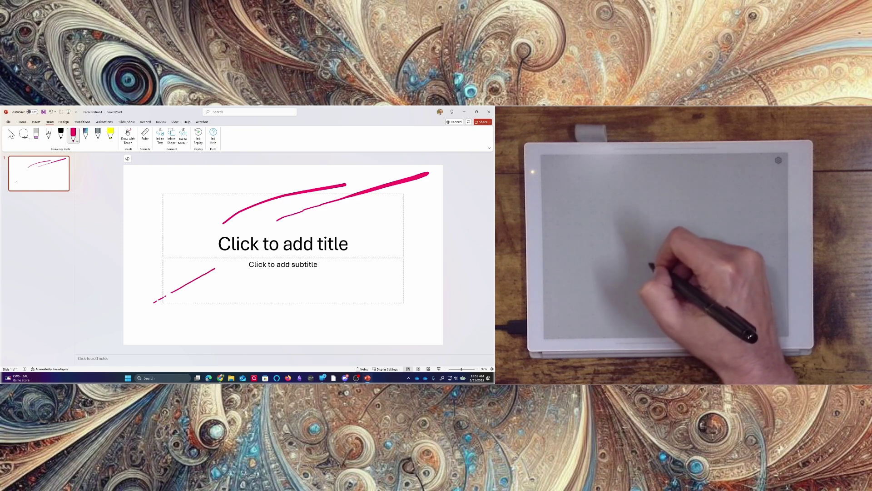
left_click_drag(241, 256, 427, 178)
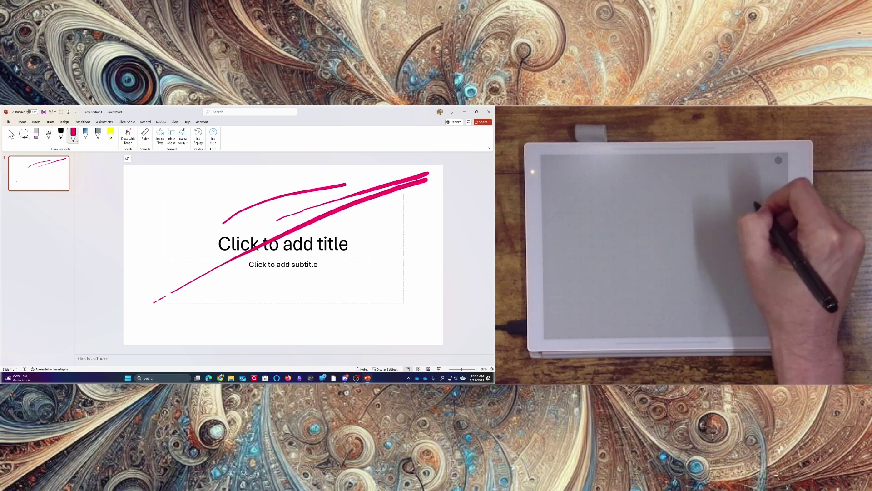
Add a red arch, a looping curve, a short hook, wavy lines and dense zigzags near the top.
mouse_move(136, 249)
left_mouse_down()
mouse_move(185, 189)
mouse_move(215, 252)
left_mouse_up()
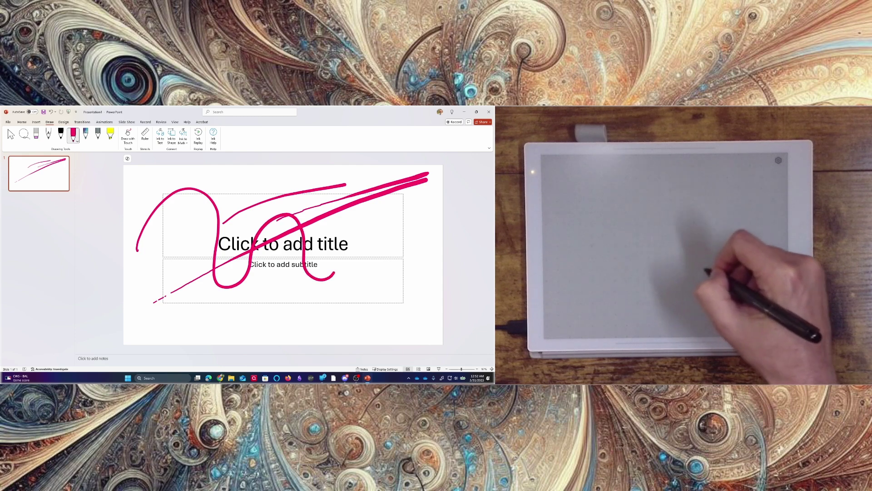
mouse_move(335, 273)
left_mouse_down()
mouse_move(363, 211)
mouse_move(366, 288)
mouse_move(427, 246)
mouse_move(391, 283)
mouse_move(254, 298)
mouse_move(162, 268)
mouse_move(341, 225)
mouse_move(311, 186)
left_mouse_up()
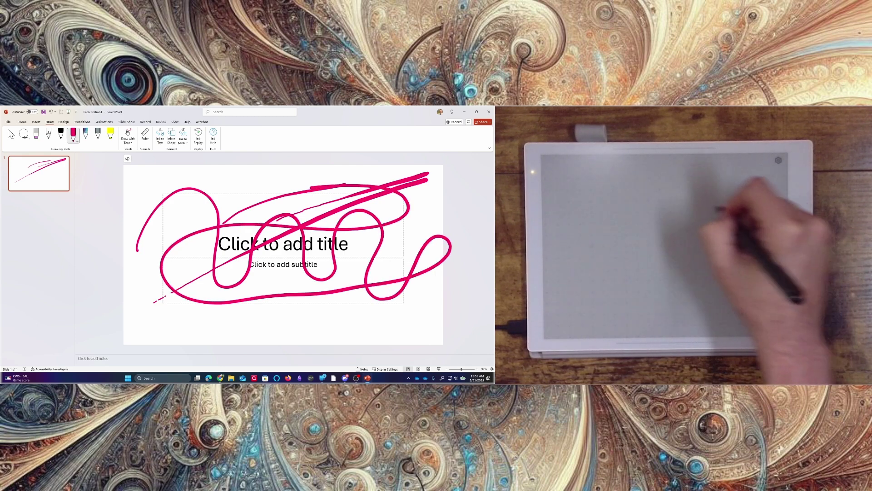
left_click_drag(188, 213, 199, 234)
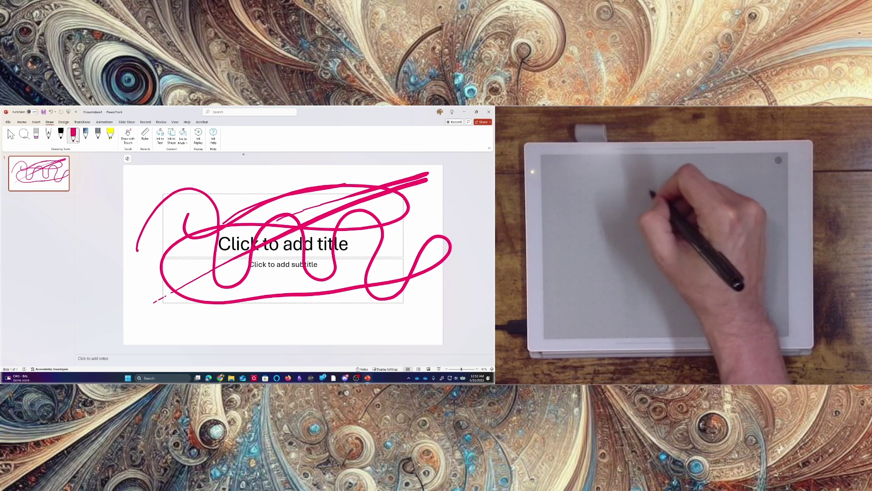
left_click(245, 112)
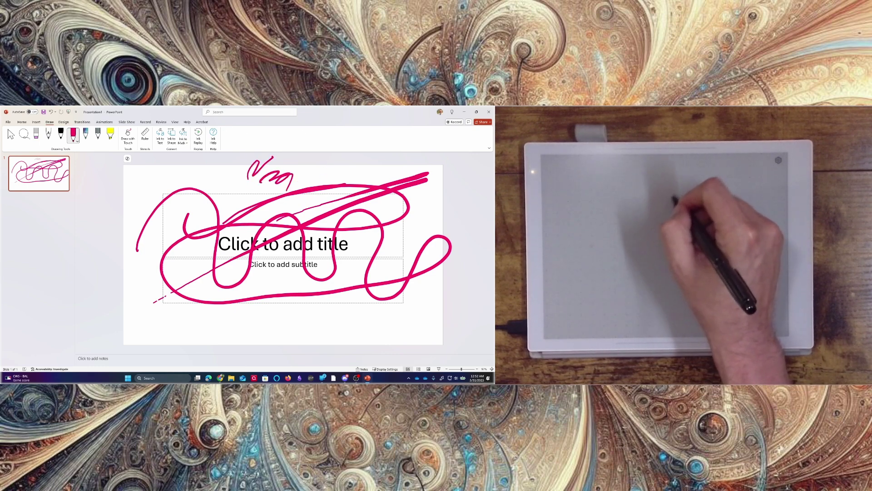
mouse_move(254, 163)
left_mouse_down()
mouse_move(359, 152)
mouse_move(450, 160)
left_mouse_up()
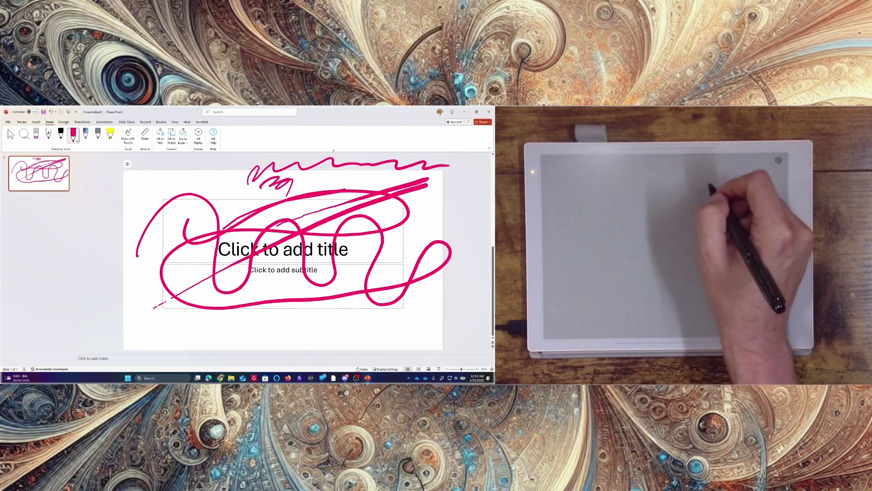
mouse_move(268, 162)
left_mouse_down()
mouse_move(157, 172)
mouse_move(120, 196)
left_mouse_up()
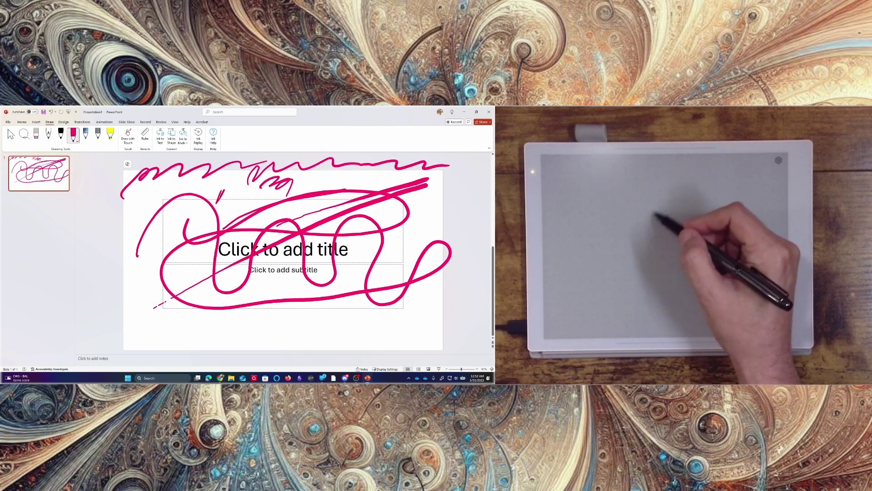
mouse_move(229, 191)
left_mouse_down()
mouse_move(273, 196)
mouse_move(304, 214)
left_mouse_up()
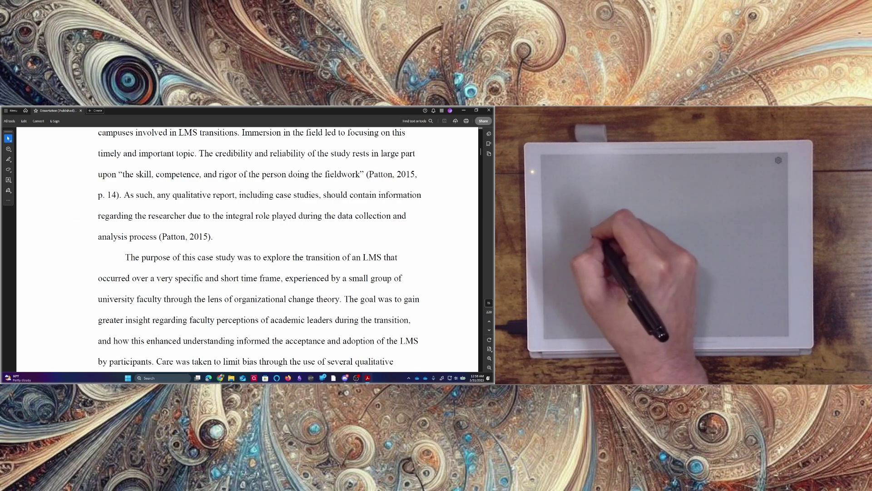
Highlight the Patton fieldwork line and the researcher-role and purpose sentences in Light Yellow.
left_click(9, 159)
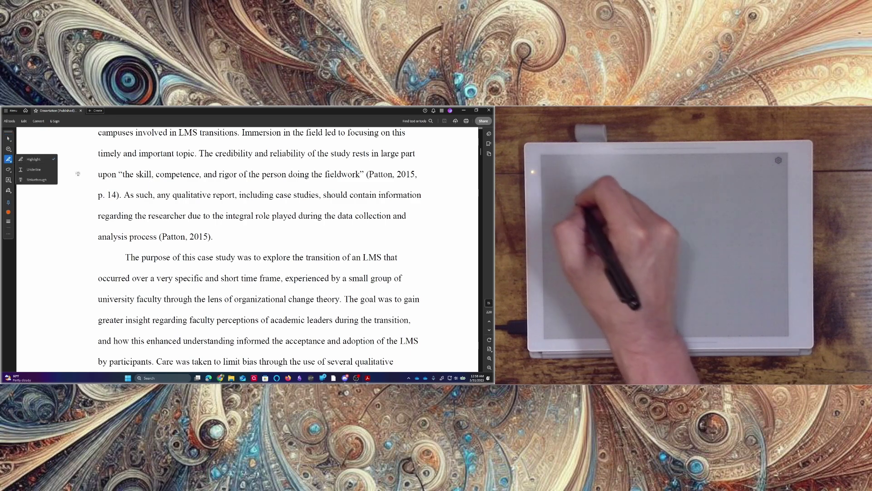
left_click(10, 212)
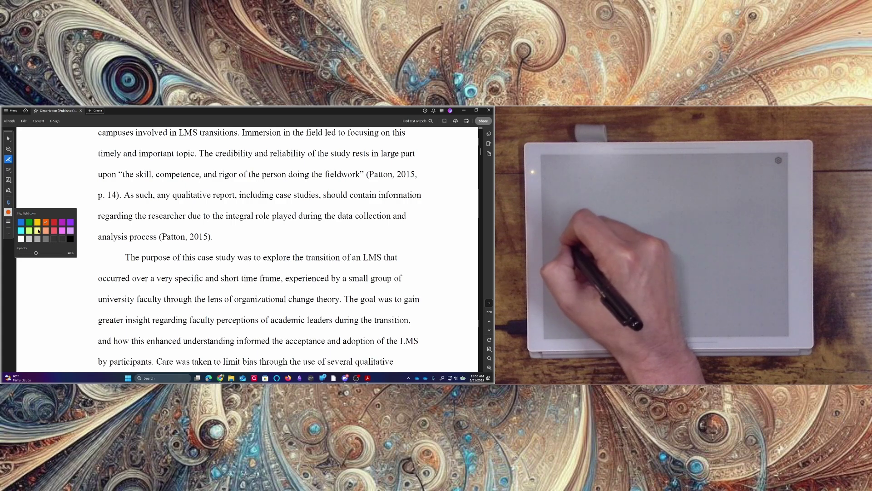
left_click(38, 230)
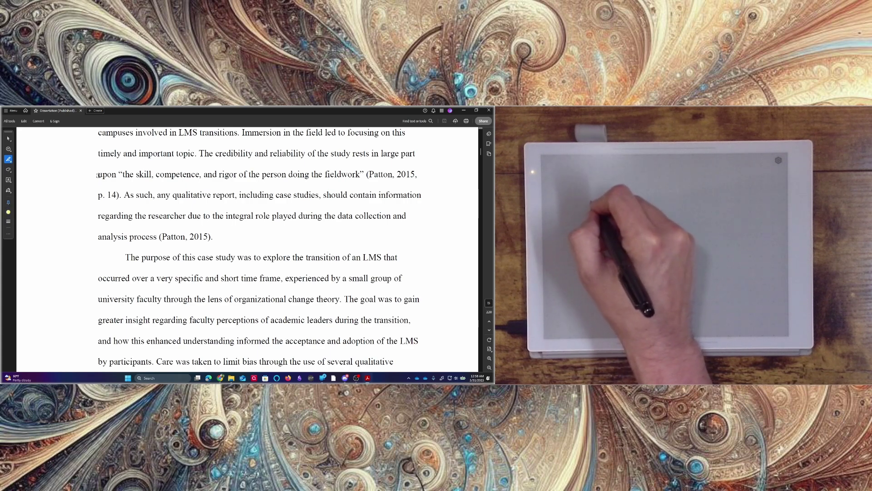
left_click_drag(98, 175, 422, 173)
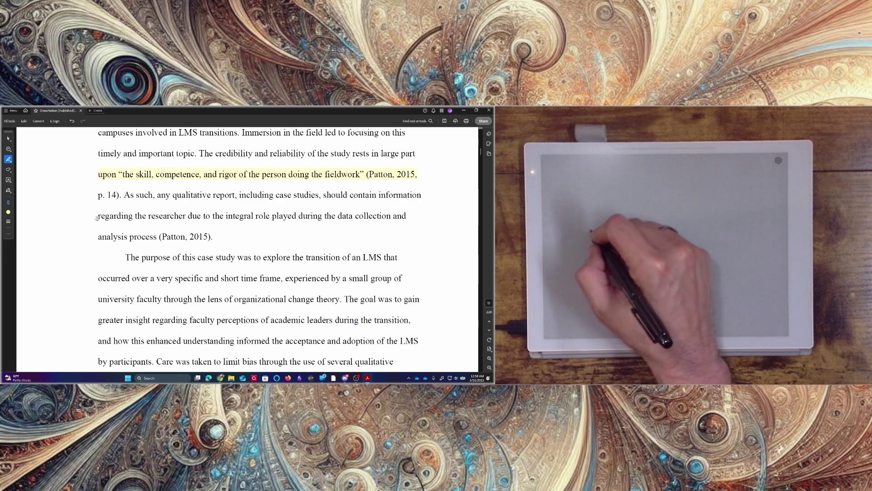
mouse_move(96, 218)
left_mouse_down()
mouse_move(266, 194)
mouse_move(380, 233)
mouse_move(400, 285)
mouse_move(419, 300)
left_mouse_up()
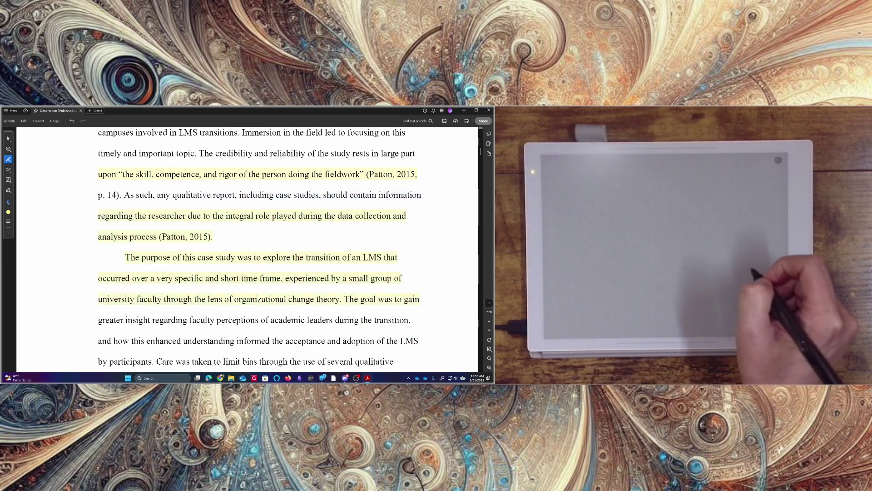
left_click(279, 278)
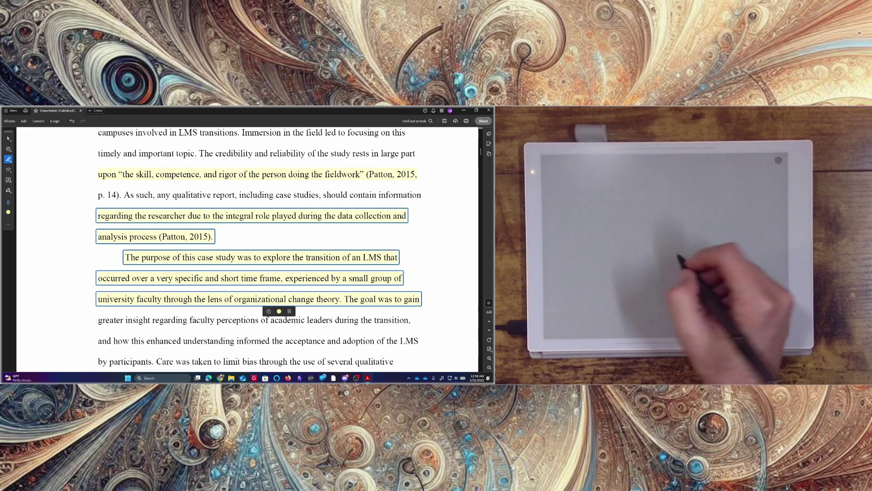
Post the comment 'Here is a comment' on the highlighted passage and close its card.
left_click(269, 312)
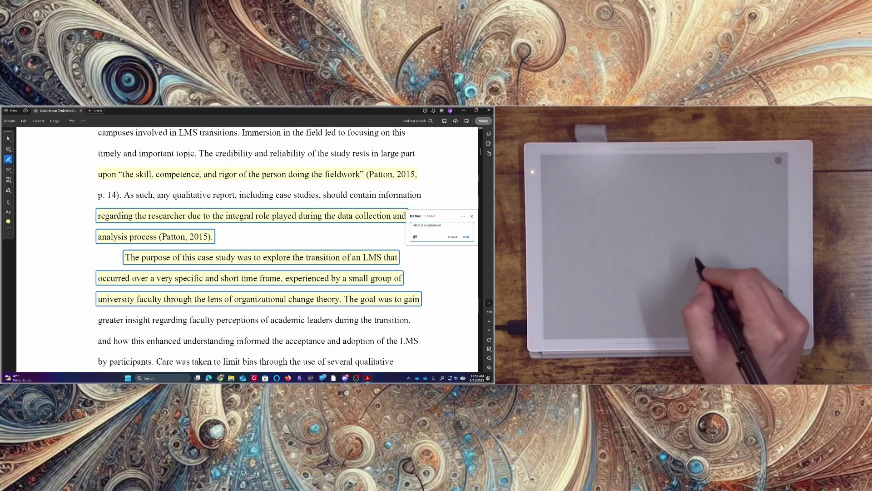
left_click(470, 236)
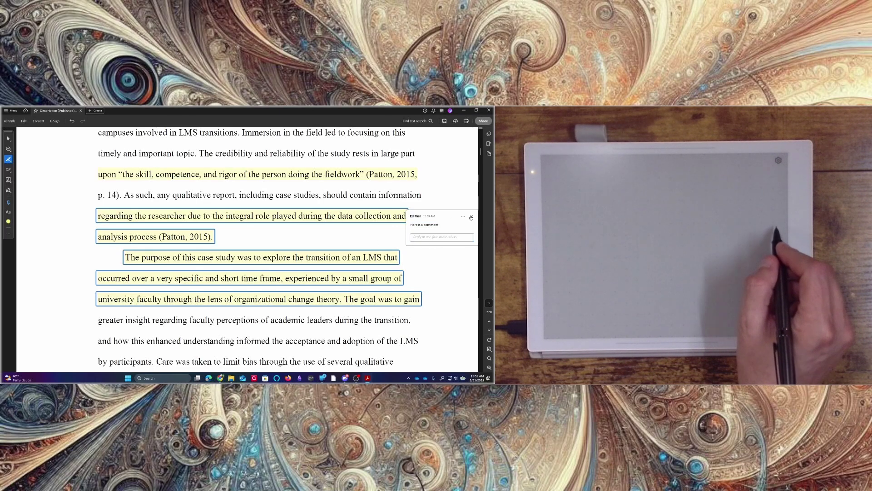
left_click(472, 217)
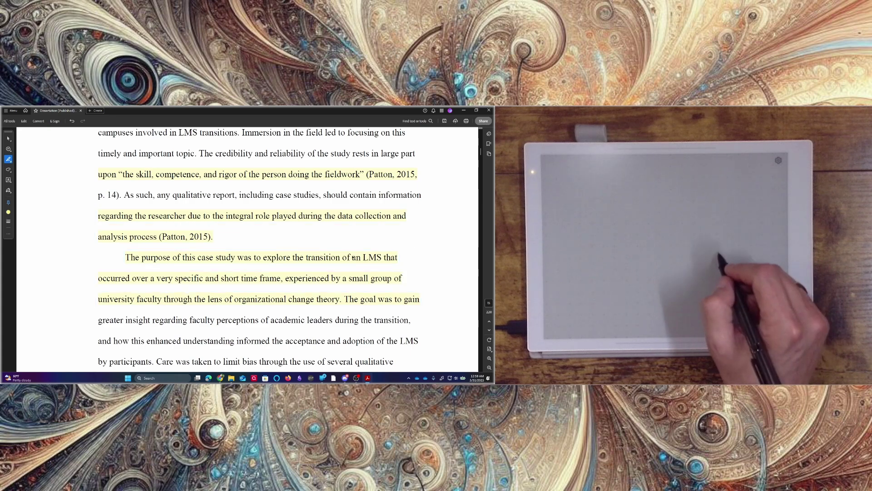
Delete both yellow highlights and their comment, then open and close the text markup choices.
left_click(369, 259)
key("Delete")
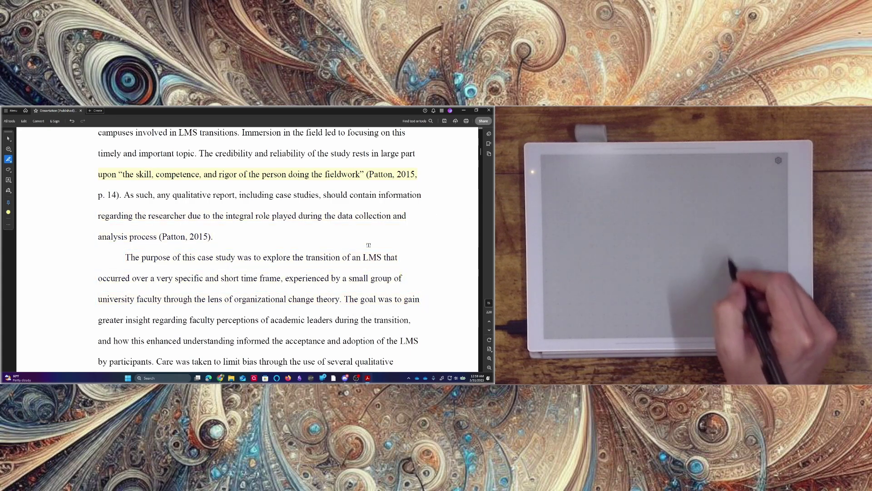
left_click(363, 176)
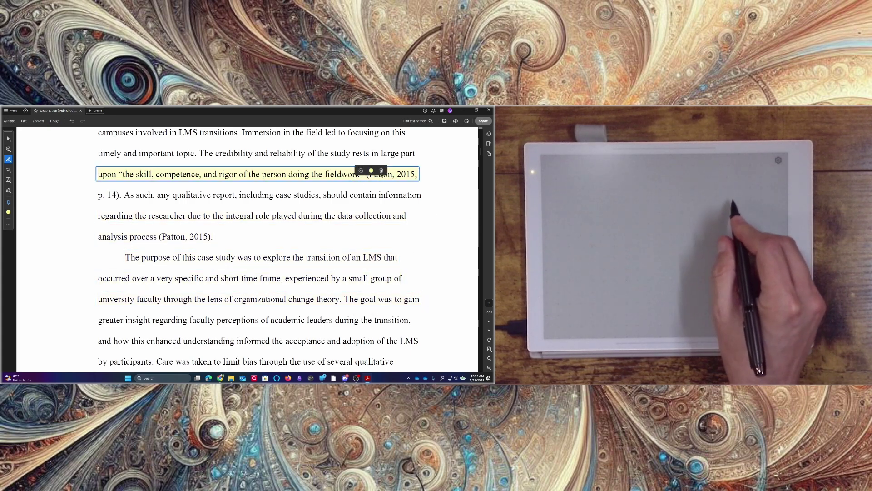
left_click(381, 171)
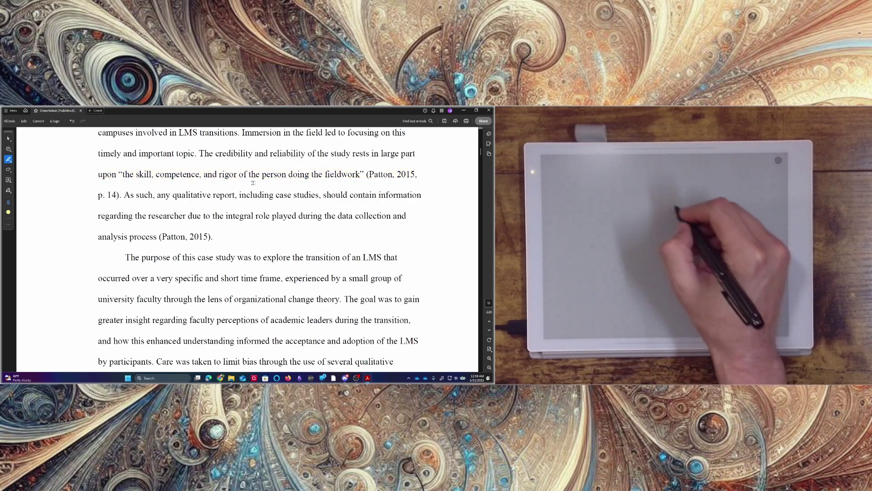
left_click(7, 160)
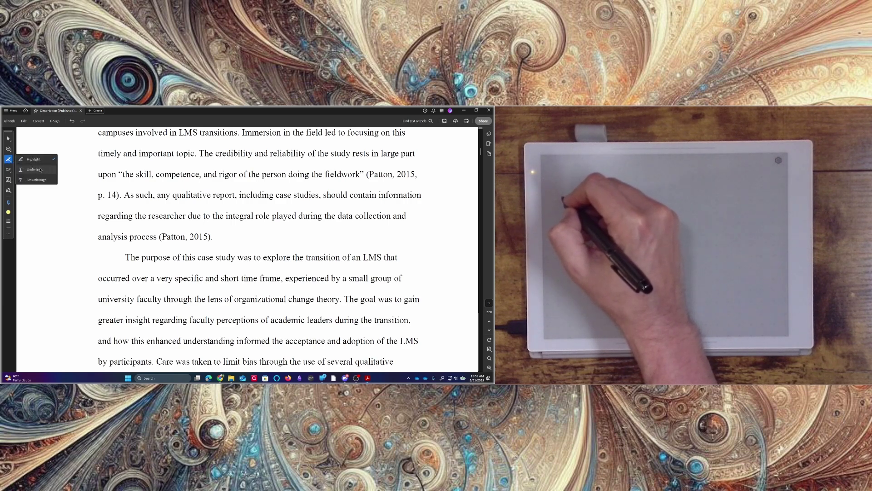
left_click(9, 155)
Switch Acrobat to the Pan tool from the All tools Select/Pan flyout.
left_click(8, 138)
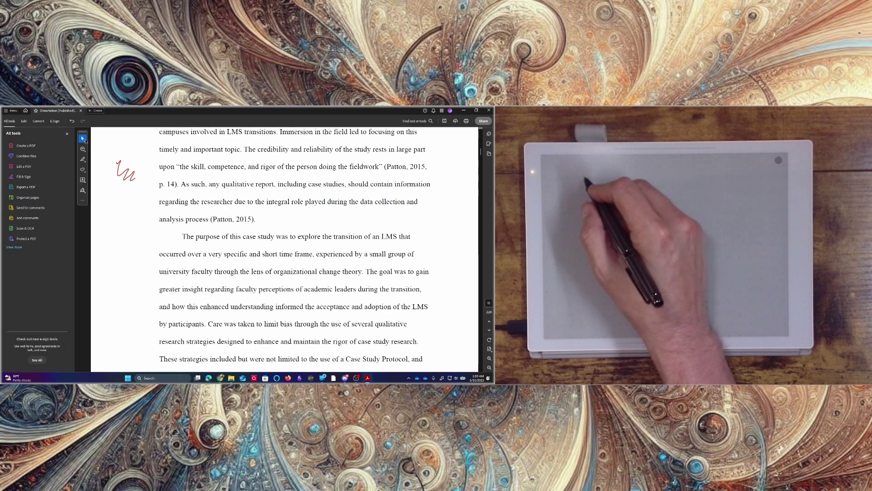
left_click(85, 141)
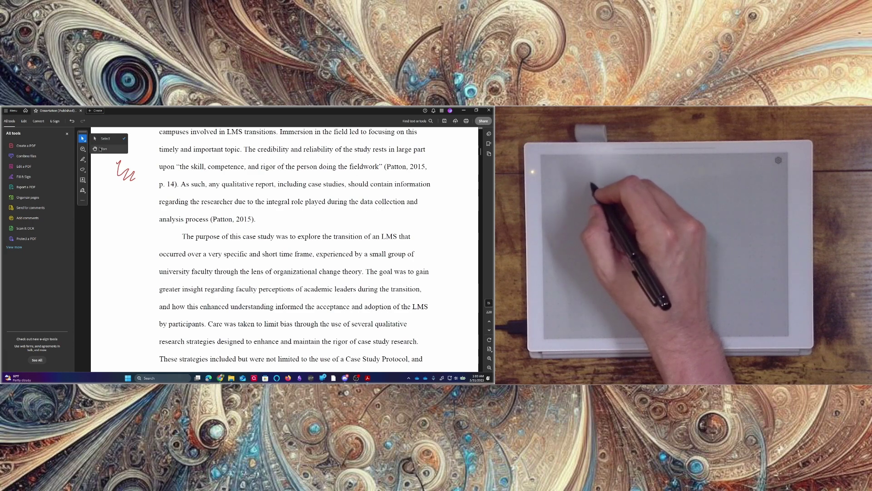
left_click(100, 149)
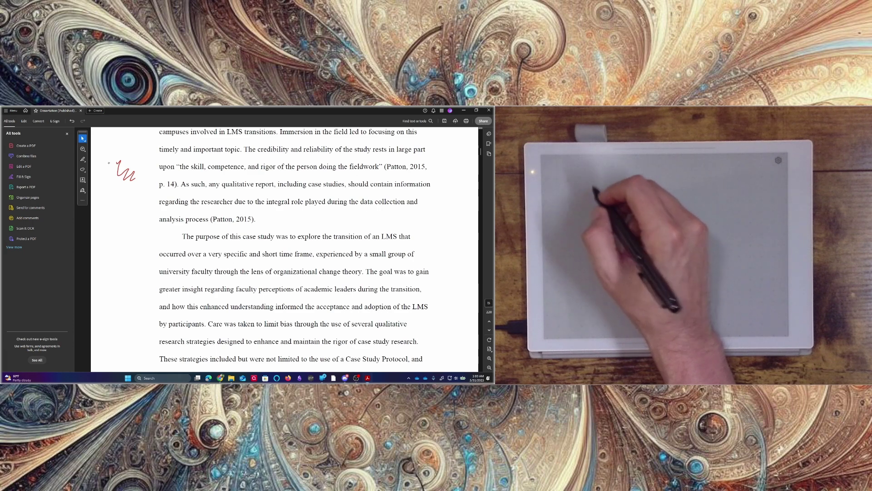
Handwrite 'Here is an annotation' in red ink in the left margin.
mouse_move(114, 200)
left_mouse_down()
mouse_move(141, 187)
mouse_move(144, 203)
mouse_move(153, 199)
left_mouse_up()
left_click(116, 217)
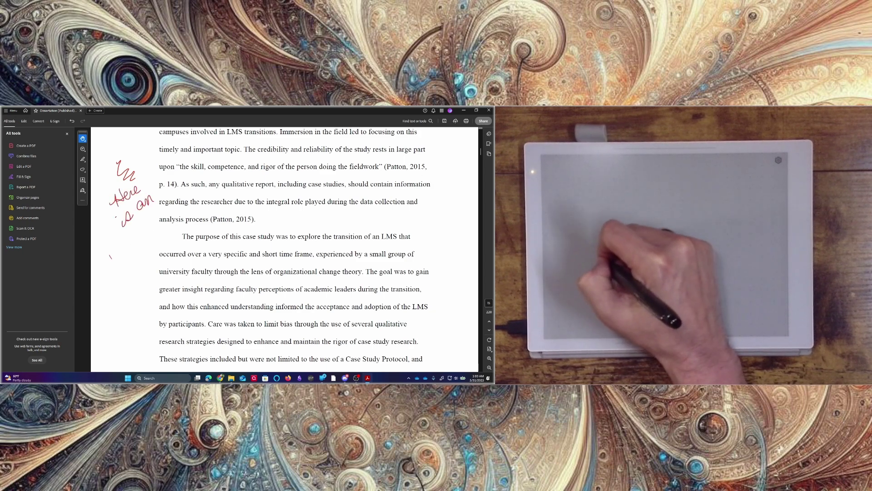
left_click_drag(113, 254, 116, 260)
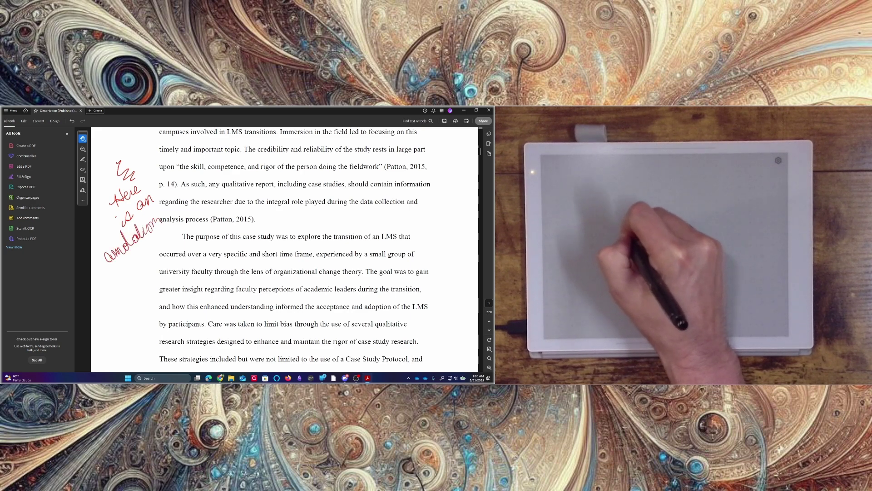
left_click_drag(121, 240, 150, 224)
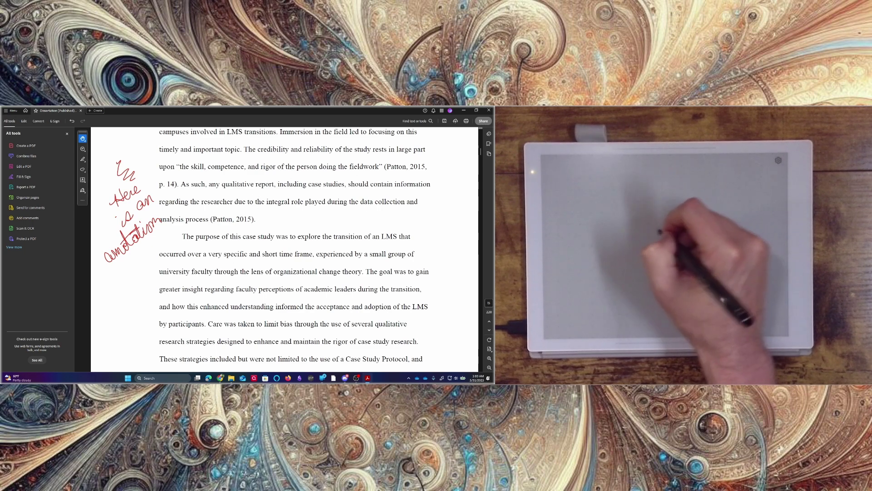
Write 'Here is a comment' over the text, then add red underlines, diagonal hatching and scribbles.
left_click_drag(227, 210, 369, 194)
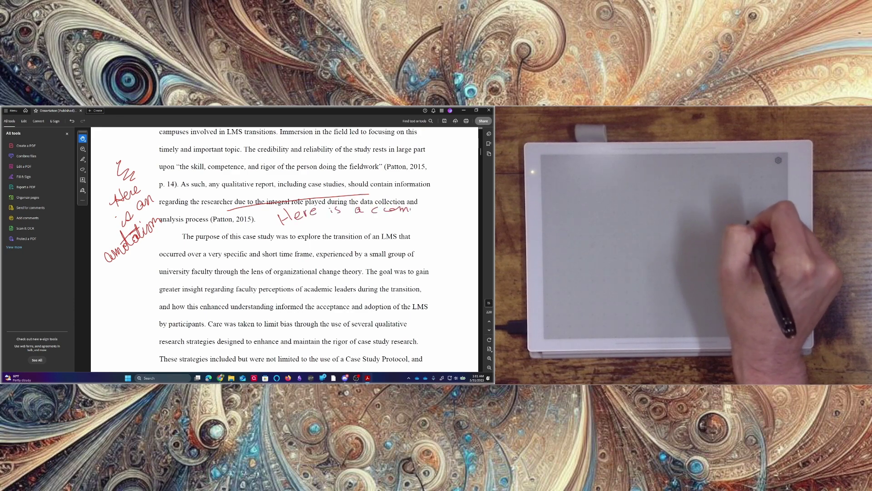
left_click_drag(429, 207, 440, 207)
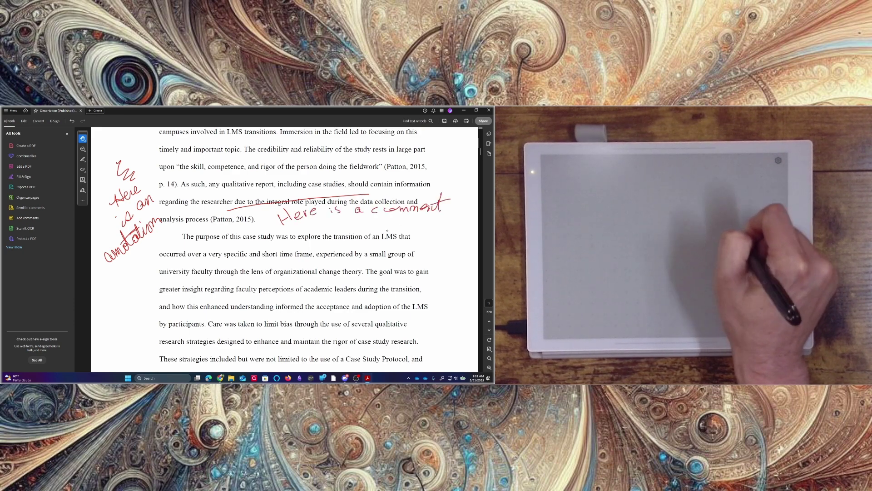
left_click_drag(336, 192, 239, 246)
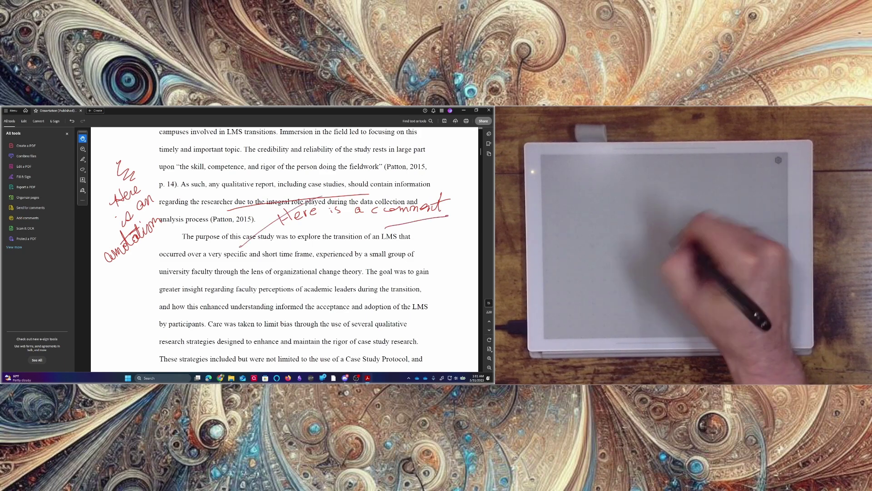
left_click_drag(312, 220, 264, 267)
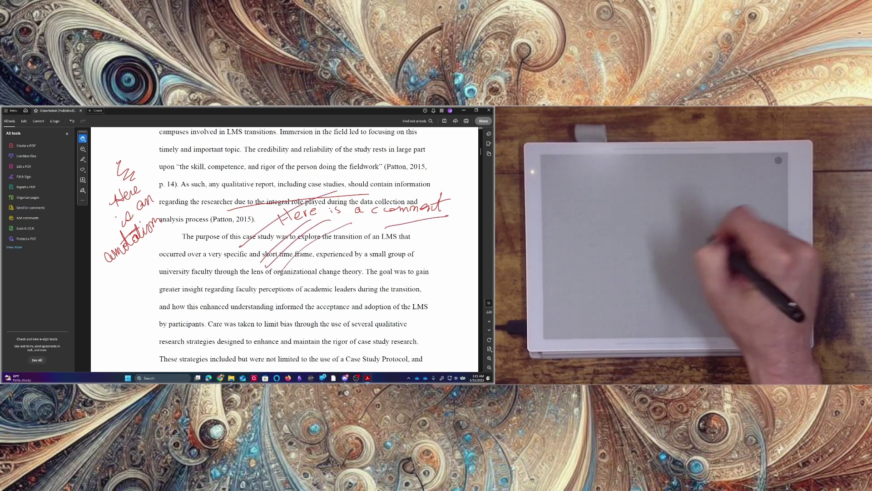
mouse_move(352, 223)
left_mouse_down()
mouse_move(285, 284)
mouse_move(316, 257)
left_mouse_up()
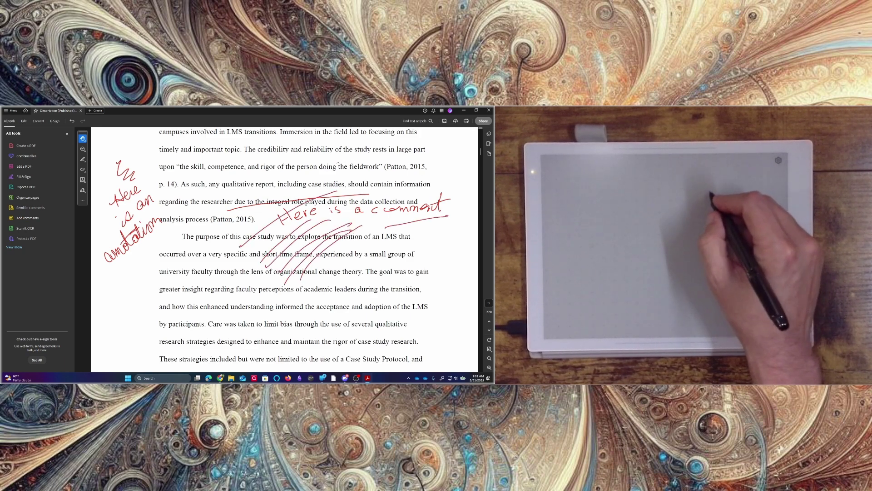
left_click_drag(377, 169, 390, 176)
left_click_drag(252, 175, 339, 177)
left_click_drag(218, 183, 238, 270)
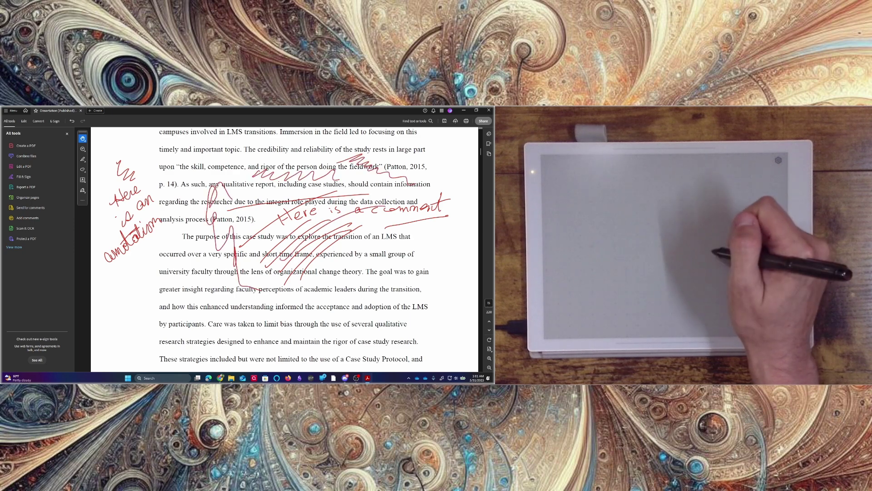